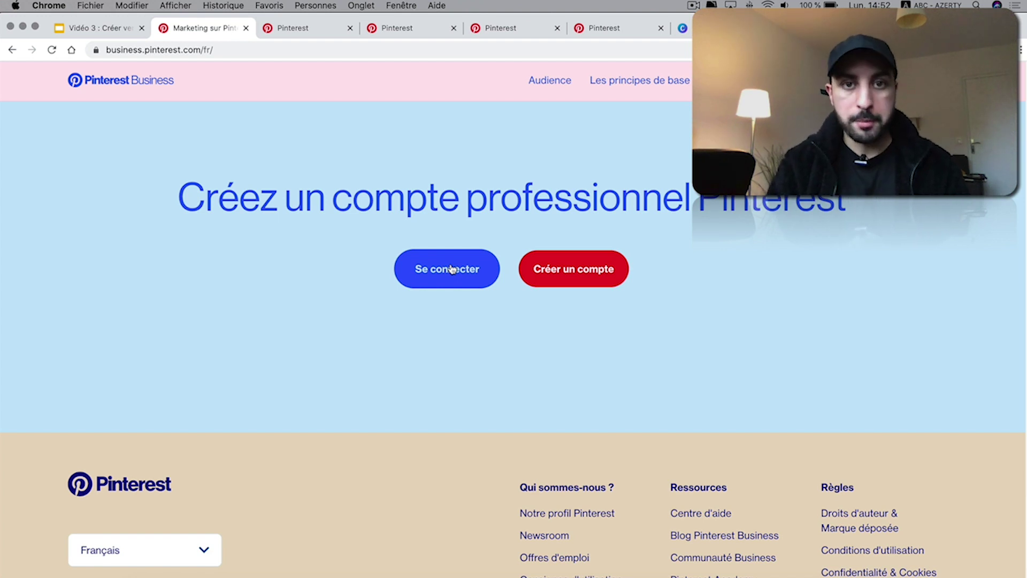
- Log in to the Pinterest business account and look over its home feed
{"action": "left_click", "coordinate": [452, 269]}
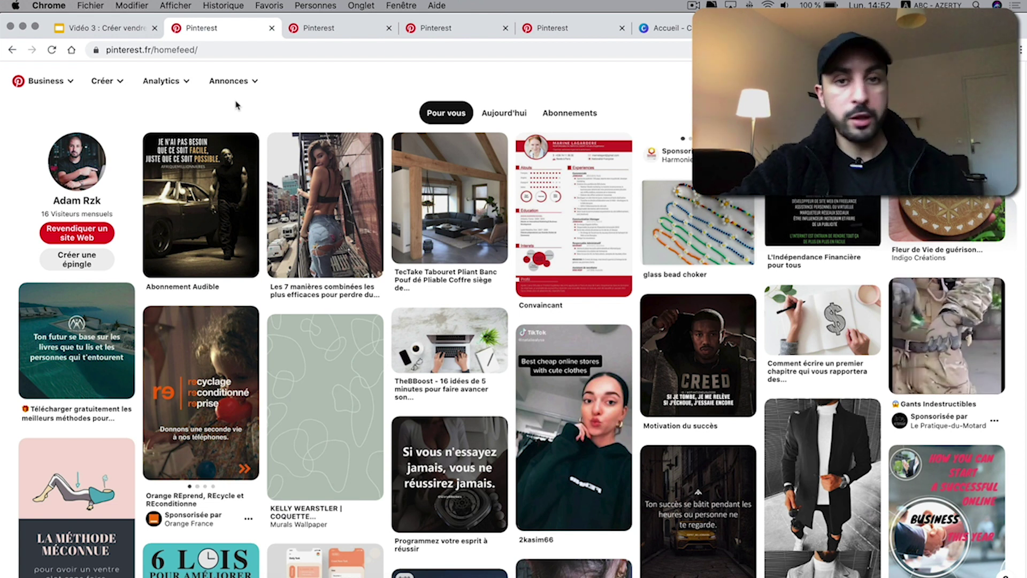
{"action": "mouse_move", "coordinate": [311, 205]}
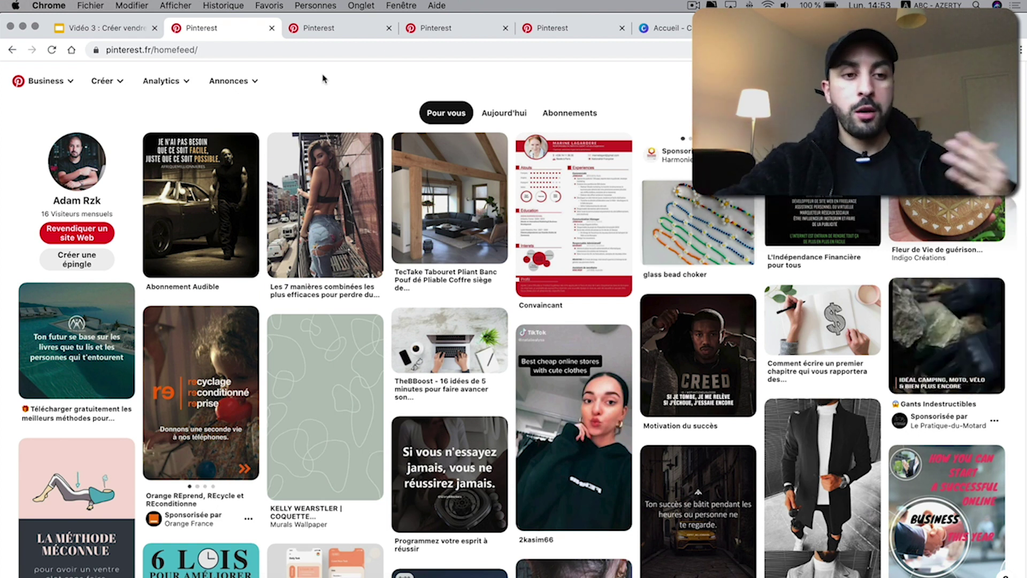
{"action": "scroll", "coordinate": [449, 332], "scroll_direction": "down", "scroll_amount": 3}
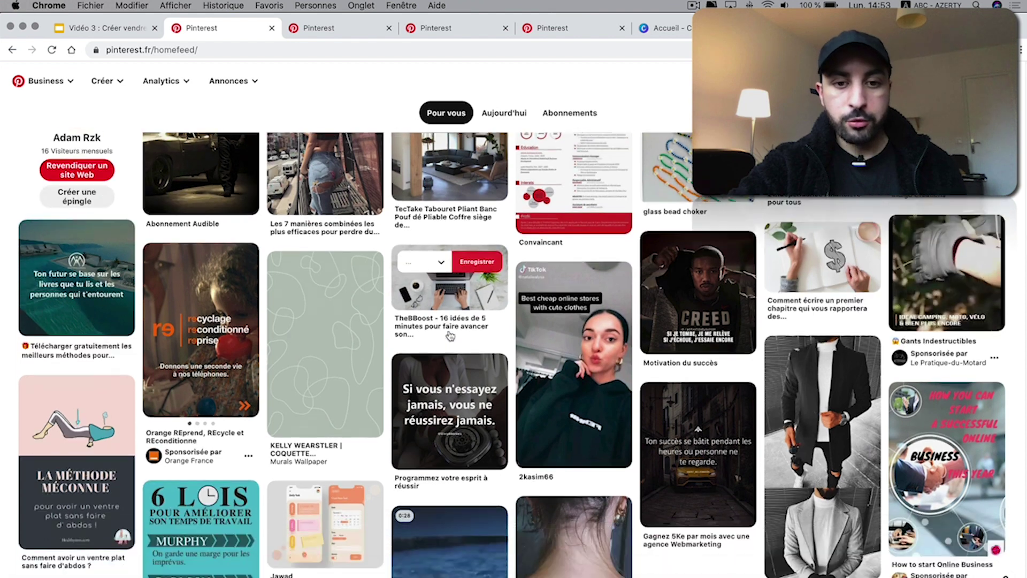
{"action": "scroll", "coordinate": [450, 335], "scroll_direction": "up", "scroll_amount": 3}
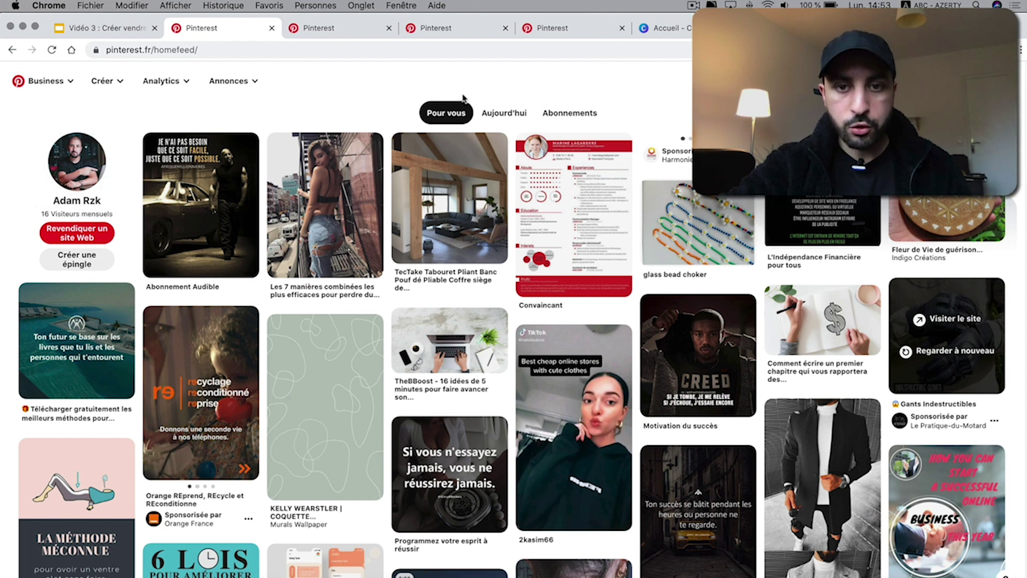
- Search Pinterest for "Jardinage"
{"action": "left_click", "coordinate": [299, 80]}
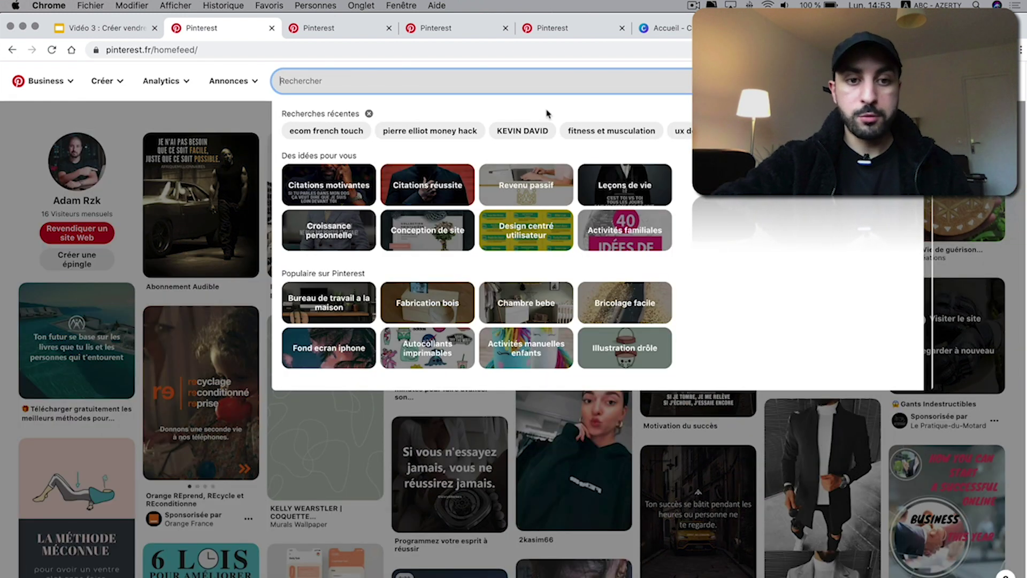
{"action": "type", "text": "JARD"}
{"action": "key", "text": "BackSpace"}
{"action": "key", "text": "BackSpace"}
{"action": "key", "text": "BackSpace"}
{"action": "key", "text": "BackSpace"}
{"action": "type", "text": "Jardinage"}
{"action": "key", "text": "Return"}
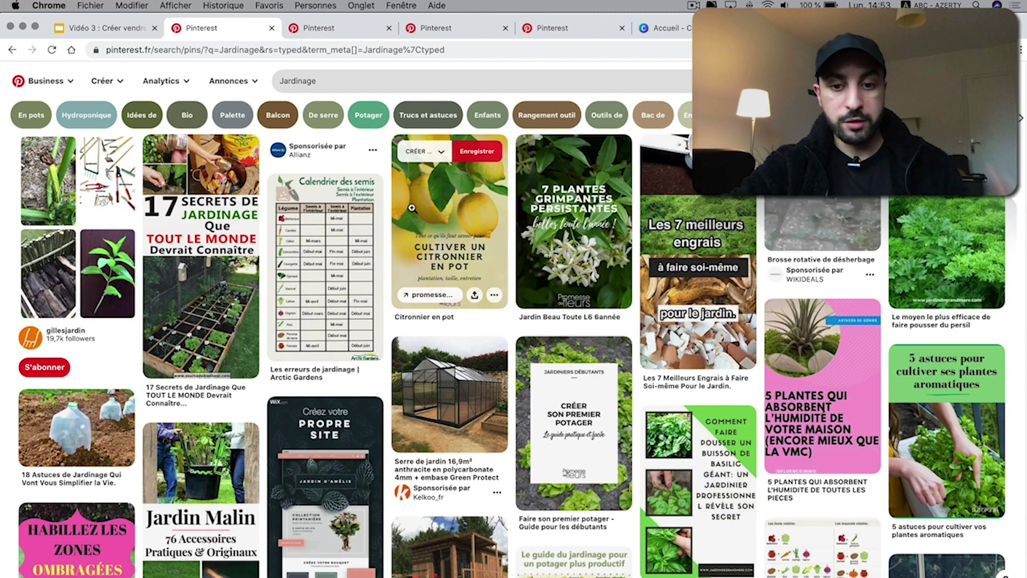
- Open the mint cutting pin and its linked jardin-potager-bio.fr article, and return to the pin to view similar content
{"action": "left_click", "coordinate": [115, 245]}
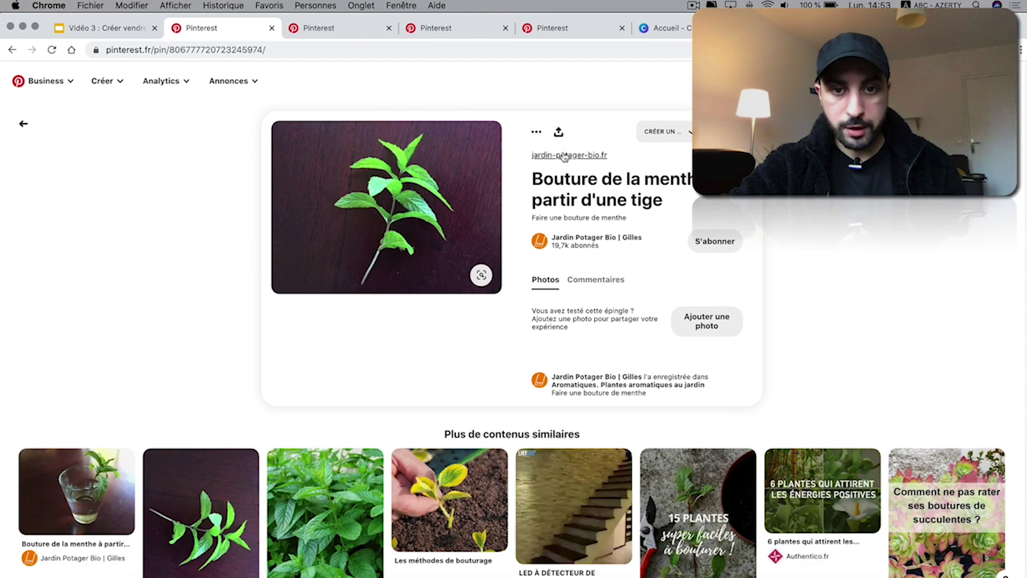
{"action": "left_click", "coordinate": [563, 156]}
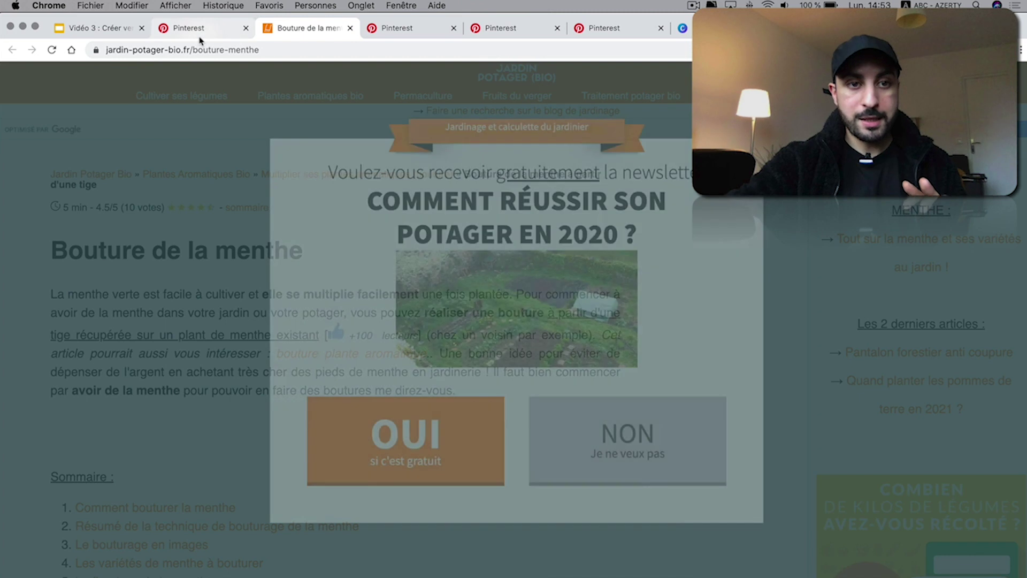
{"action": "left_click", "coordinate": [200, 32]}
{"action": "scroll", "coordinate": [161, 155], "scroll_direction": "down", "scroll_amount": 5}
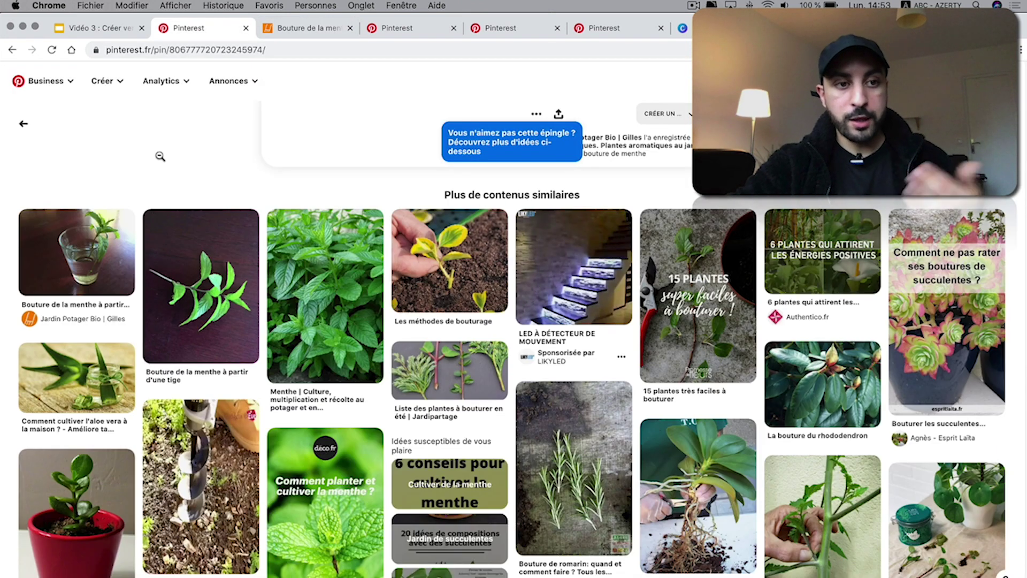
- Examine The Clean Eating Couple's Pinterest profile, including its created pins, saved recipe boards and header information
{"action": "left_click", "coordinate": [397, 28]}
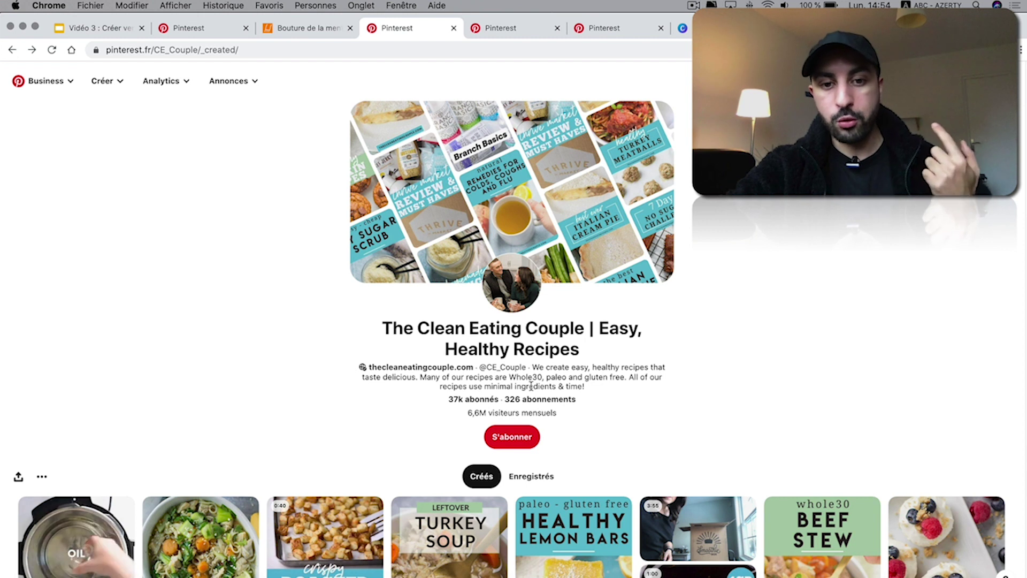
{"action": "scroll", "coordinate": [530, 385], "scroll_direction": "down", "scroll_amount": 6}
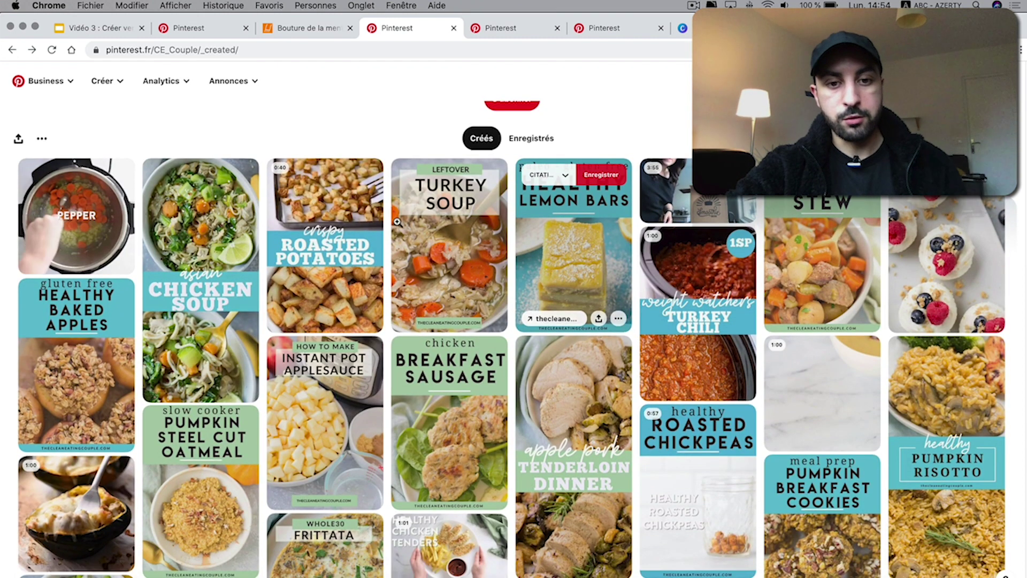
{"action": "left_click", "coordinate": [524, 142]}
{"action": "scroll", "coordinate": [217, 328], "scroll_direction": "down", "scroll_amount": 8}
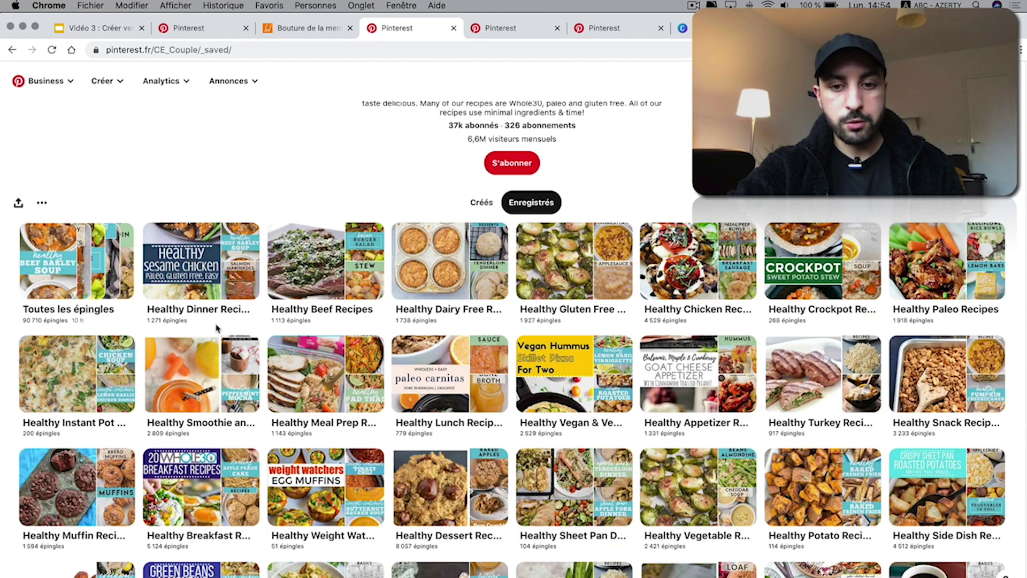
{"action": "scroll", "coordinate": [216, 329], "scroll_direction": "up", "scroll_amount": 5}
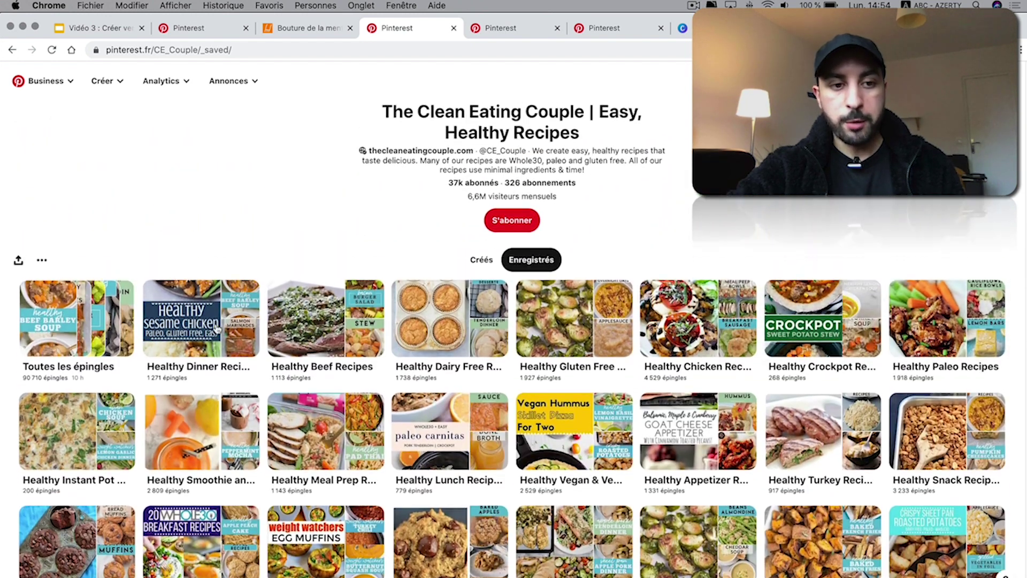
{"action": "scroll", "coordinate": [216, 210], "scroll_direction": "up", "scroll_amount": 2}
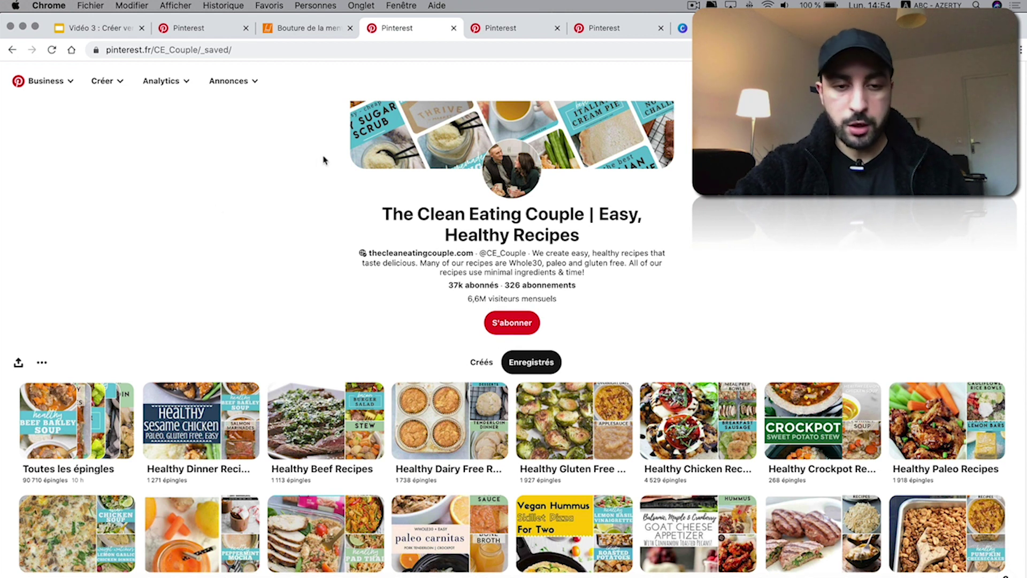
{"action": "scroll", "coordinate": [298, 162], "scroll_direction": "up", "scroll_amount": 2}
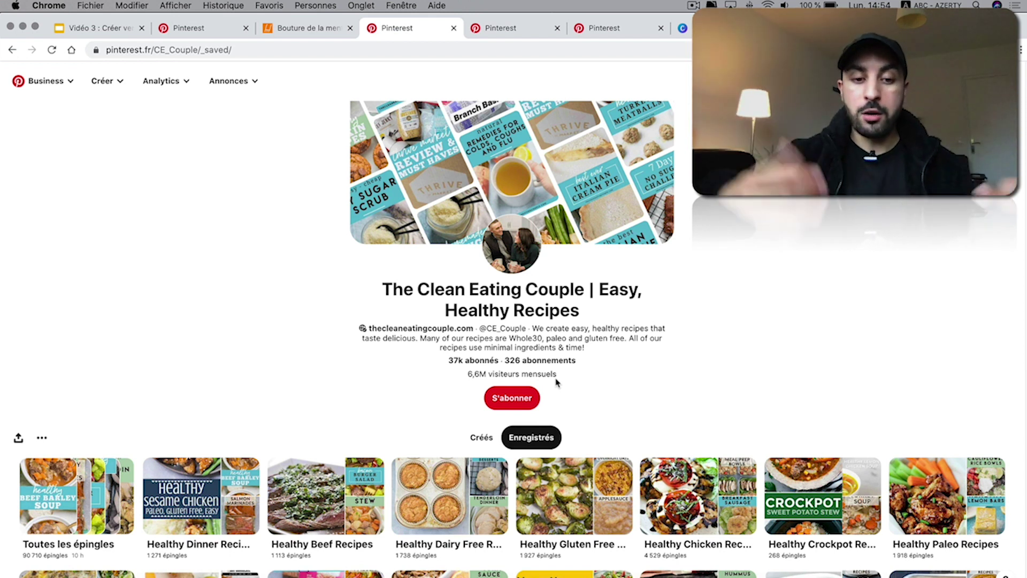
- View the "Healthy Pumpkin Pie Bars" pin in the Healthy Dairy Free Recipes board with its linked website, and return to the board
{"action": "left_click", "coordinate": [408, 474]}
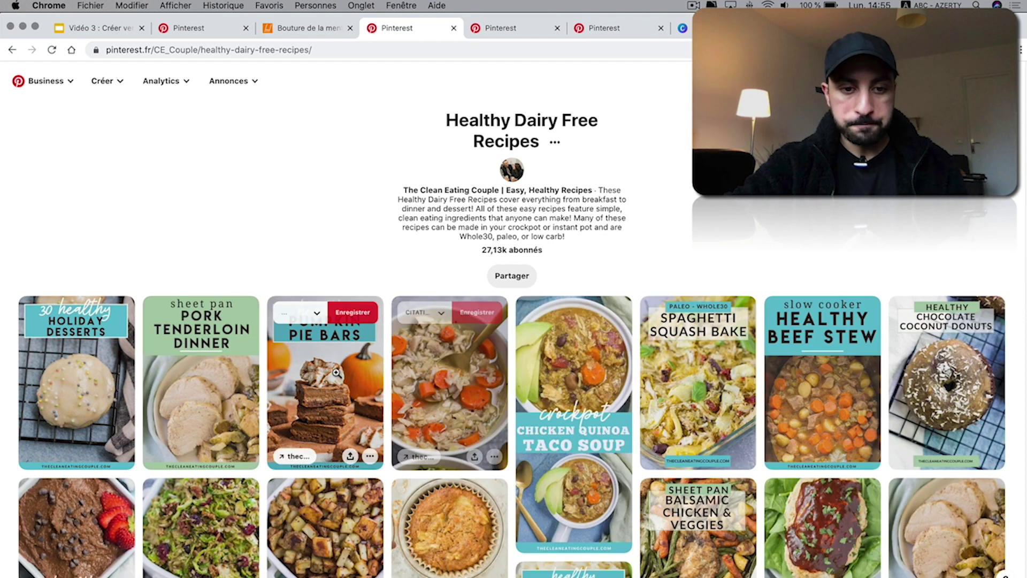
{"action": "left_click", "coordinate": [338, 378]}
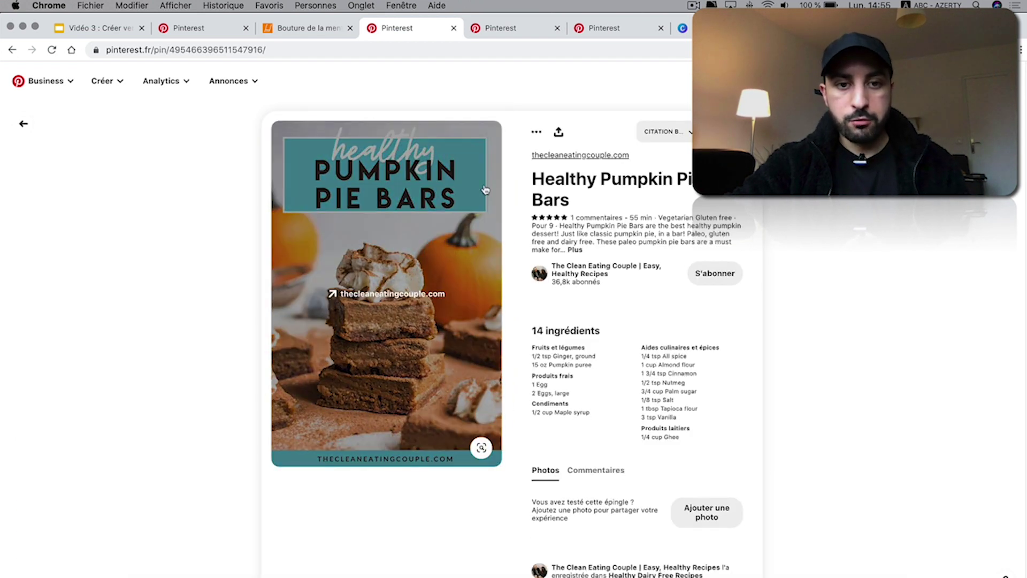
{"action": "left_click", "coordinate": [387, 298]}
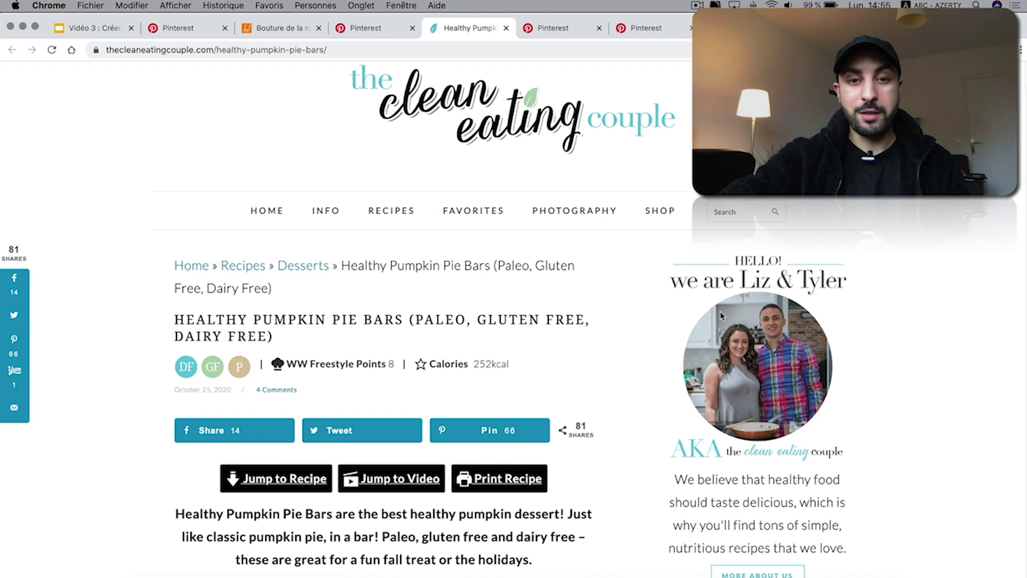
{"action": "left_click", "coordinate": [374, 27]}
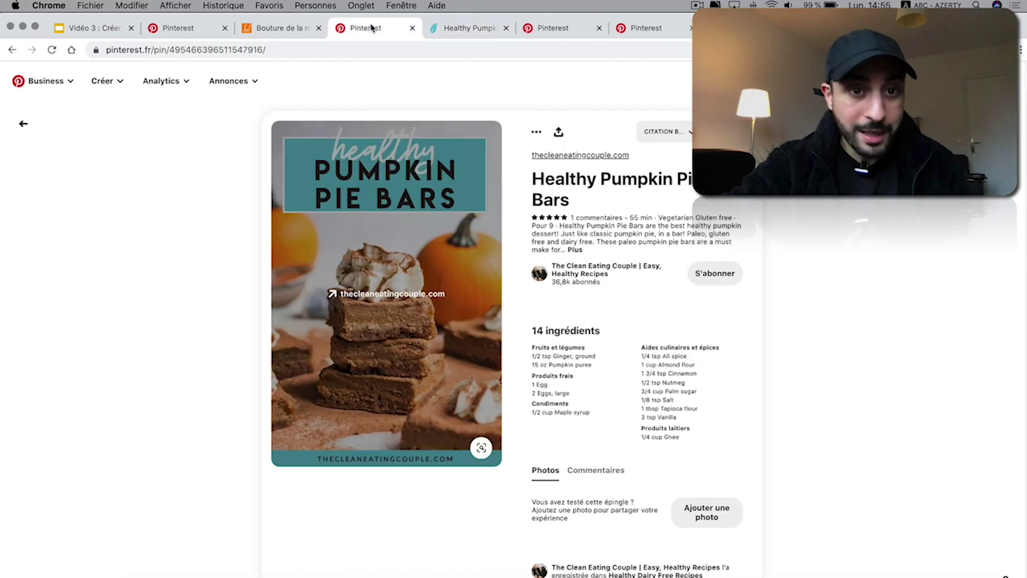
{"action": "left_click", "coordinate": [23, 124]}
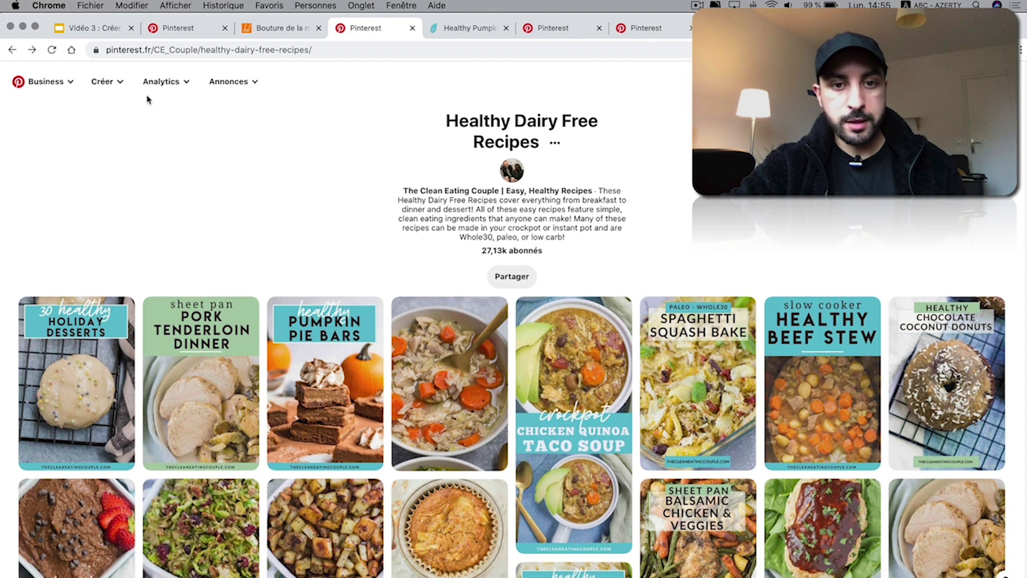
- Open the board owner's profile and examine the wording of its title and description
{"action": "left_click", "coordinate": [511, 162]}
{"action": "mouse_move", "coordinate": [376, 324]}
{"action": "left_mouse_down"}
{"action": "mouse_move", "coordinate": [669, 353]}
{"action": "mouse_move", "coordinate": [605, 353]}
{"action": "left_mouse_up"}
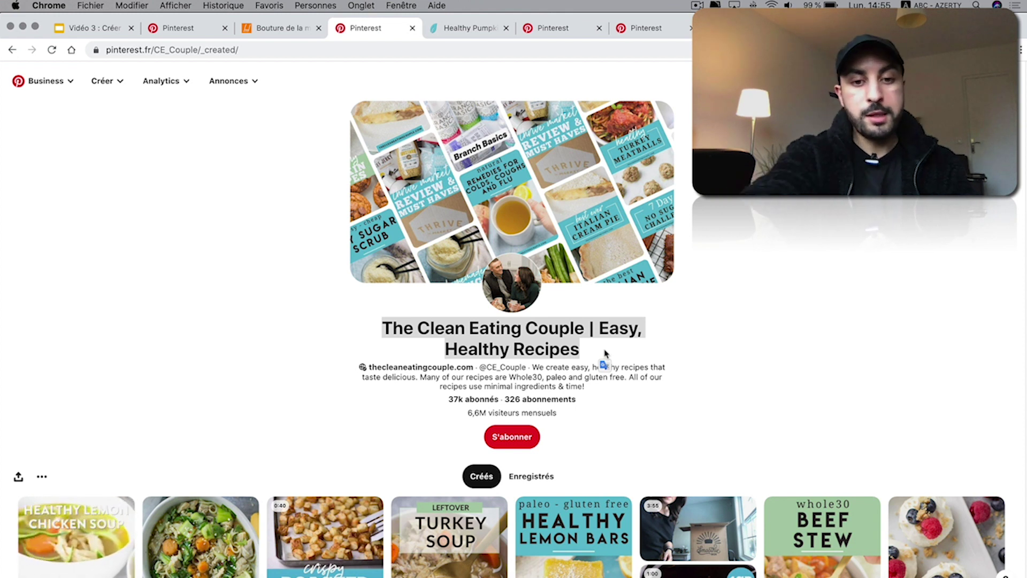
{"action": "left_click", "coordinate": [540, 350]}
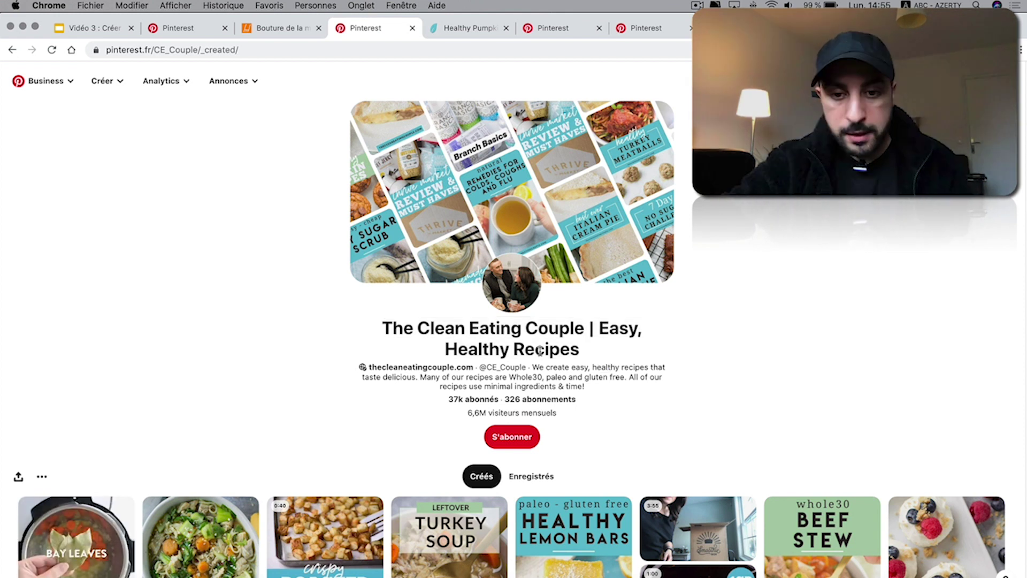
{"action": "left_click_drag", "start_coordinate": [546, 367], "coordinate": [596, 373]}
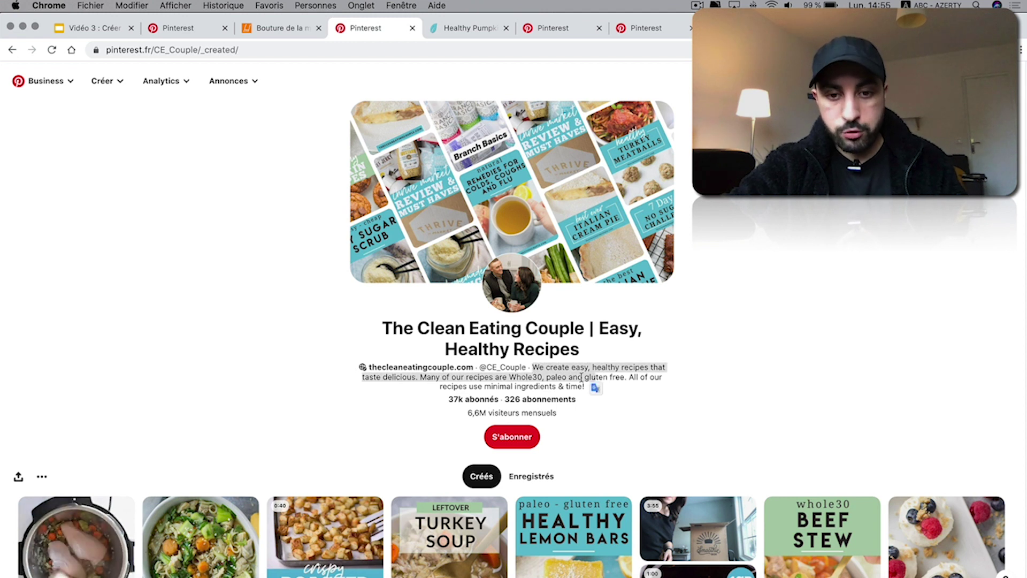
{"action": "left_click", "coordinate": [575, 381]}
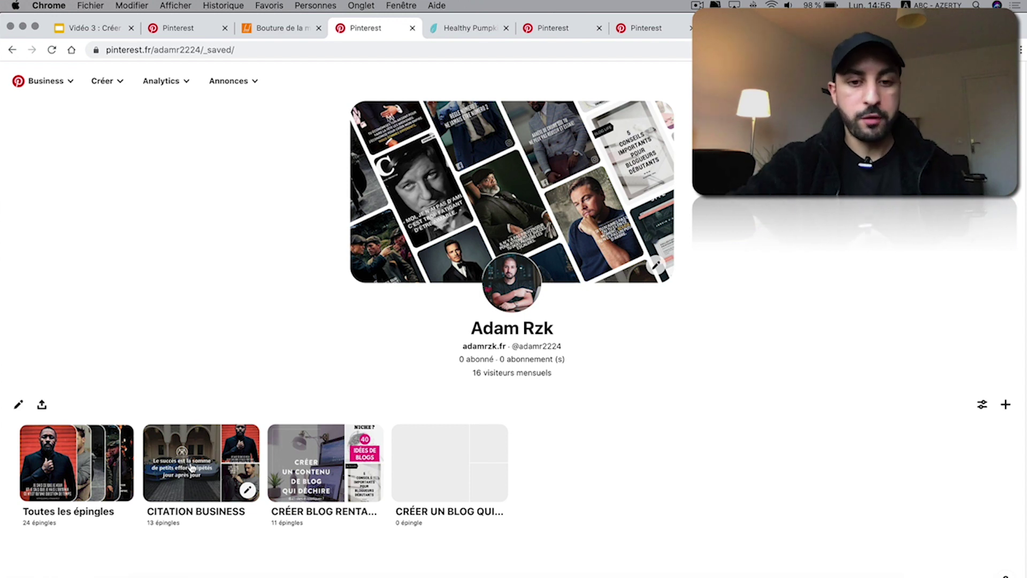
- Create a new board named "Jardinage" on the own profile, without a date and not secret
{"action": "left_click", "coordinate": [1006, 404]}
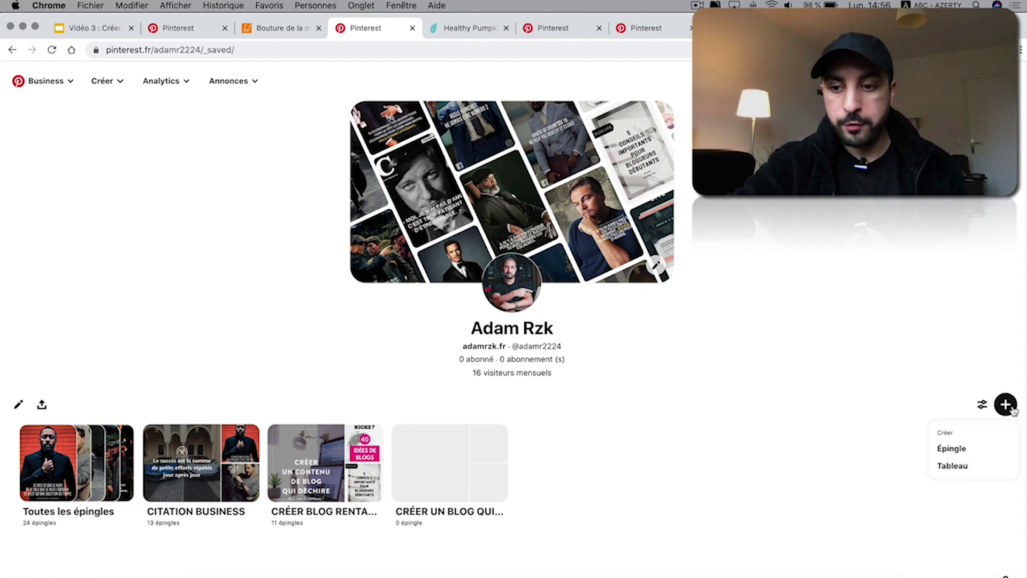
{"action": "left_click", "coordinate": [957, 464]}
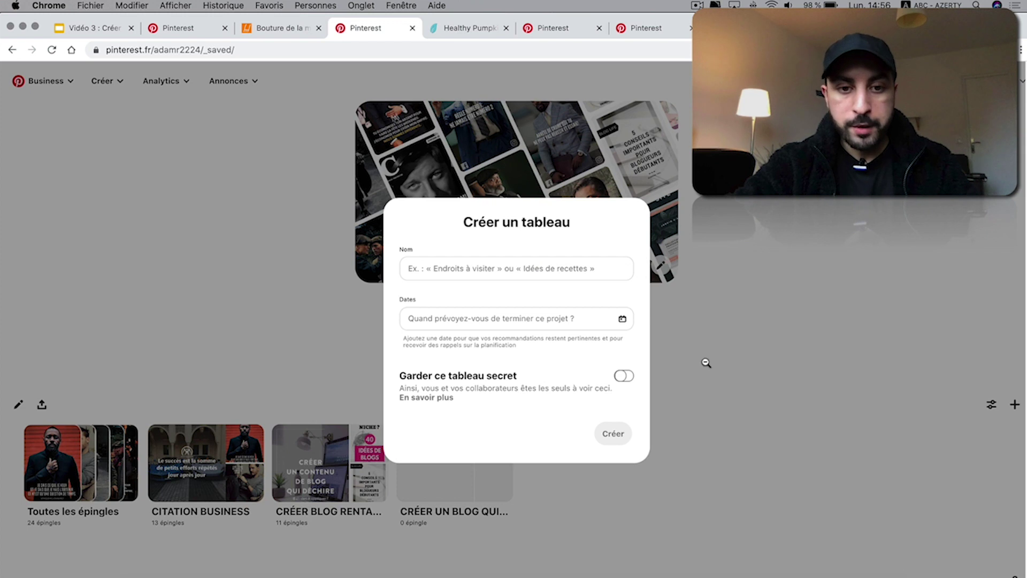
{"action": "left_click", "coordinate": [454, 269]}
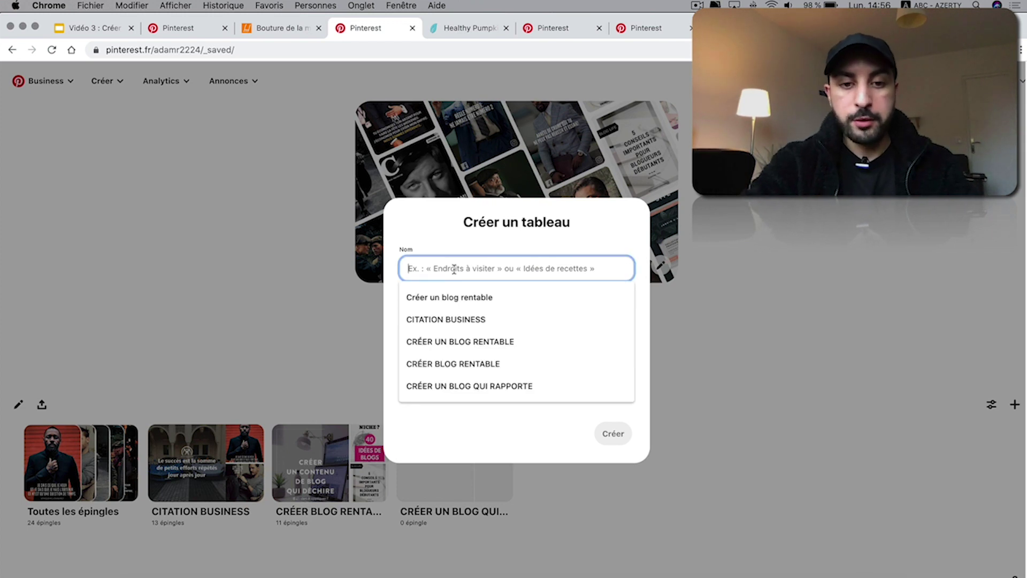
{"action": "type", "text": "Jardinage"}
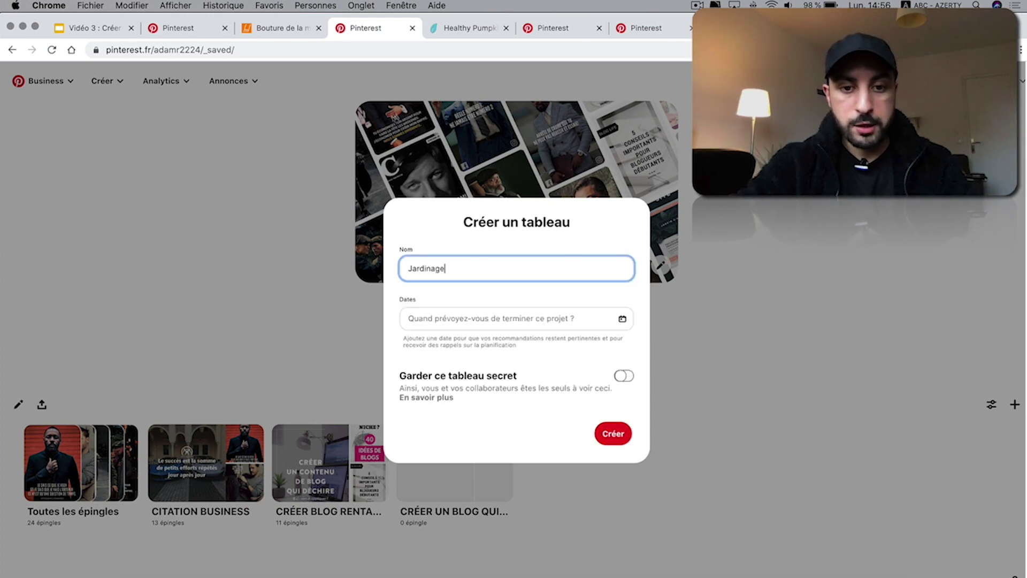
{"action": "left_click", "coordinate": [611, 441]}
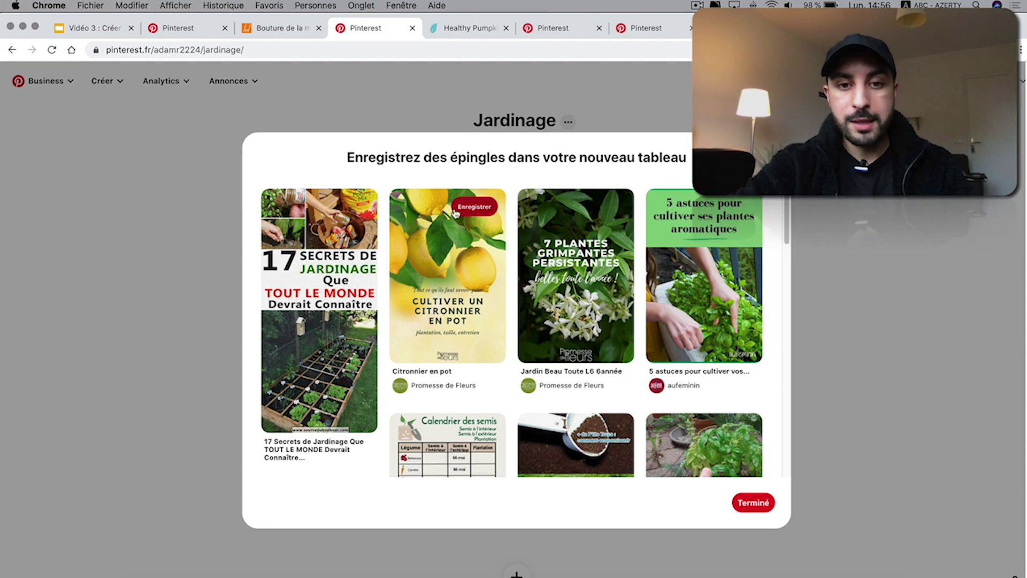
- Save the "Citronnier en pot", "17 Secrets de Jardinage", "7 plantes grimpantes persistantes" and "5 astuces pour cultiver ses plantes aromatiques" pins to the new board
{"action": "left_click", "coordinate": [464, 208]}
{"action": "left_click", "coordinate": [345, 206]}
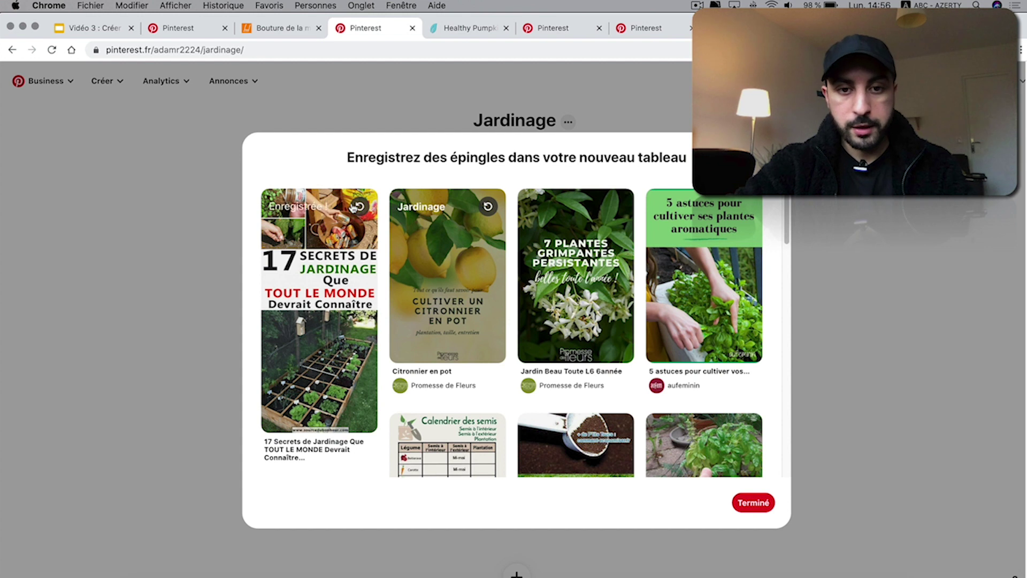
{"action": "left_click", "coordinate": [602, 207]}
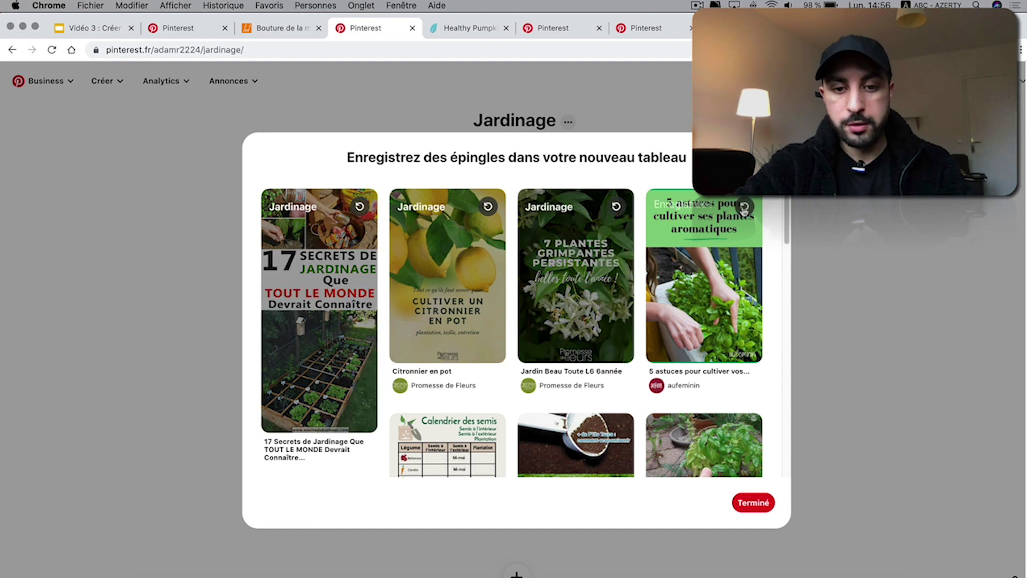
- Save both "15 Secrets de Jardinage" pins, "Jardin Malin" and "16 légumes qu'on peut cultiver sur le balcon" to the board, and finish the selection
{"action": "scroll", "coordinate": [731, 407], "scroll_direction": "down", "scroll_amount": 3}
{"action": "scroll", "coordinate": [731, 407], "scroll_direction": "down", "scroll_amount": 6}
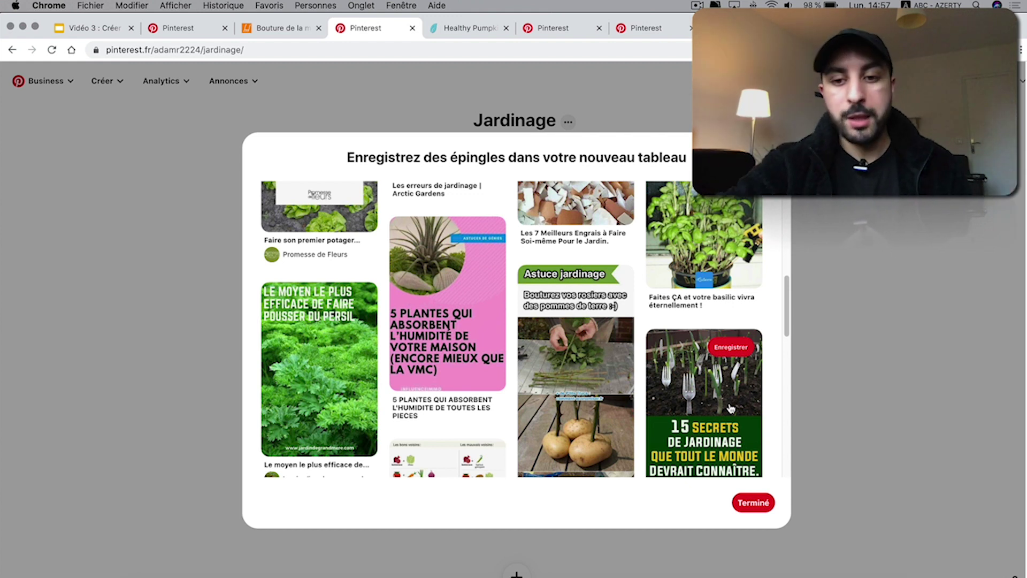
{"action": "scroll", "coordinate": [786, 332], "scroll_direction": "down", "scroll_amount": 3}
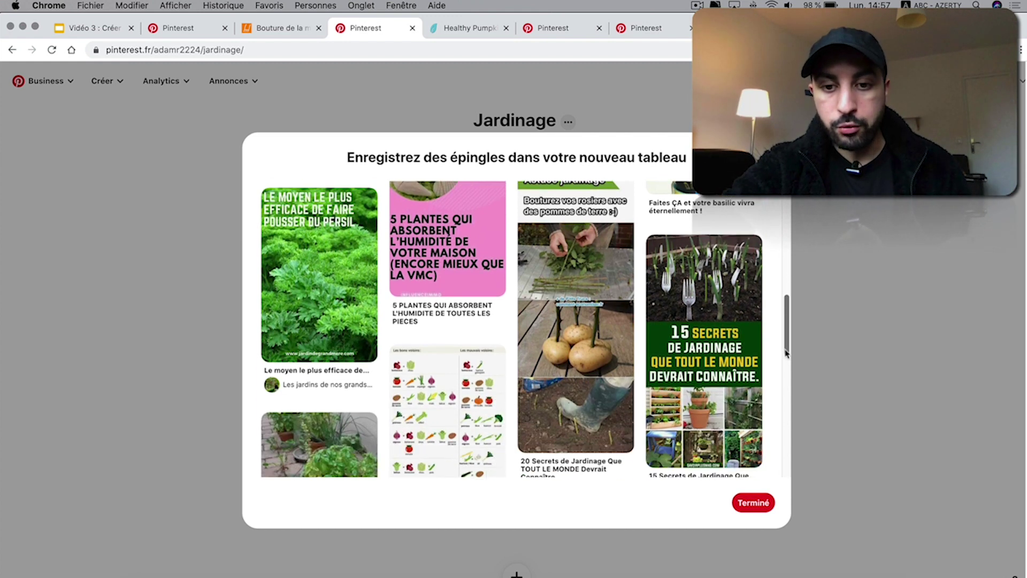
{"action": "scroll", "coordinate": [789, 316], "scroll_direction": "up", "scroll_amount": 3}
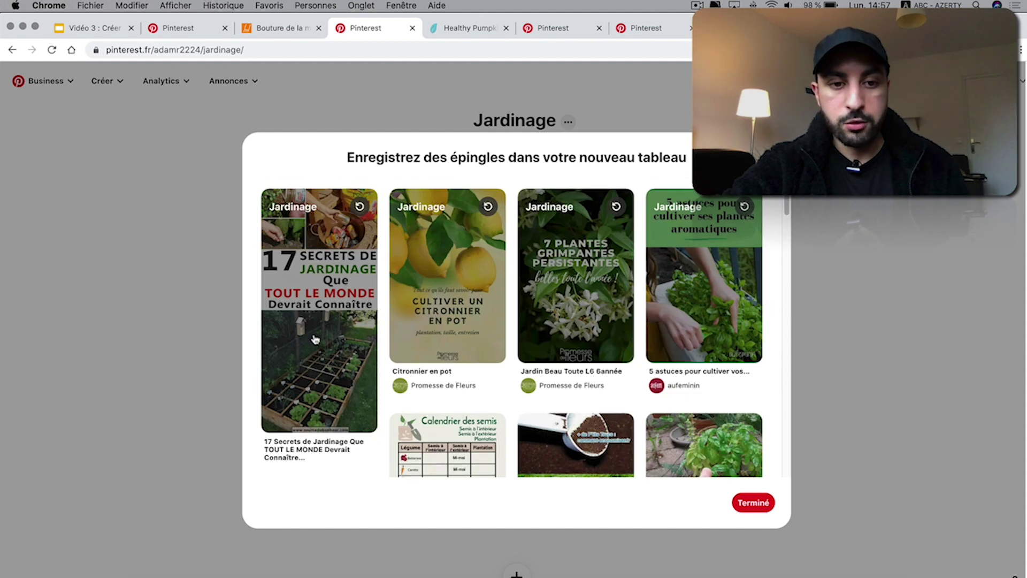
{"action": "scroll", "coordinate": [321, 352], "scroll_direction": "down", "scroll_amount": 10}
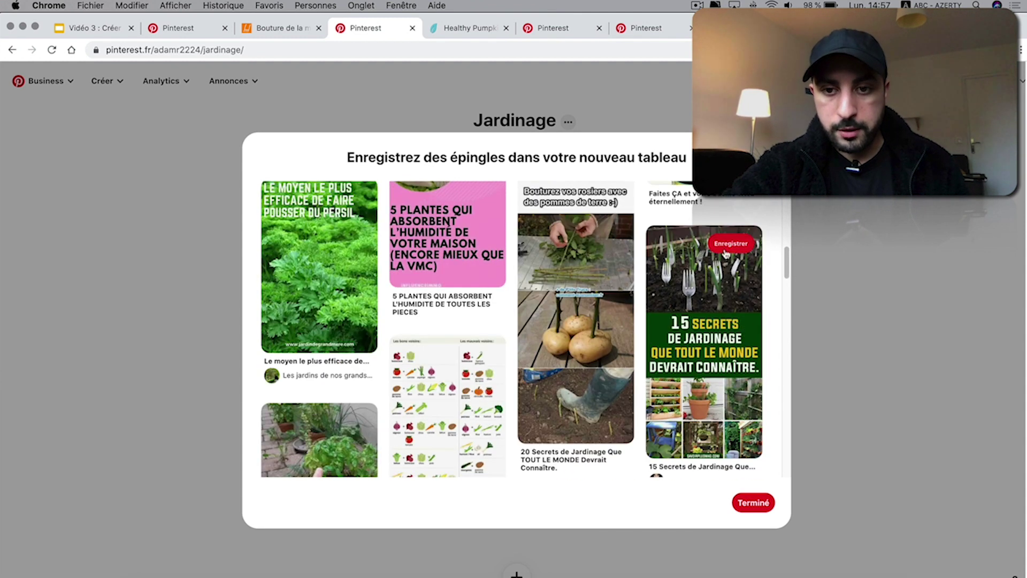
{"action": "scroll", "coordinate": [647, 382], "scroll_direction": "down", "scroll_amount": 5}
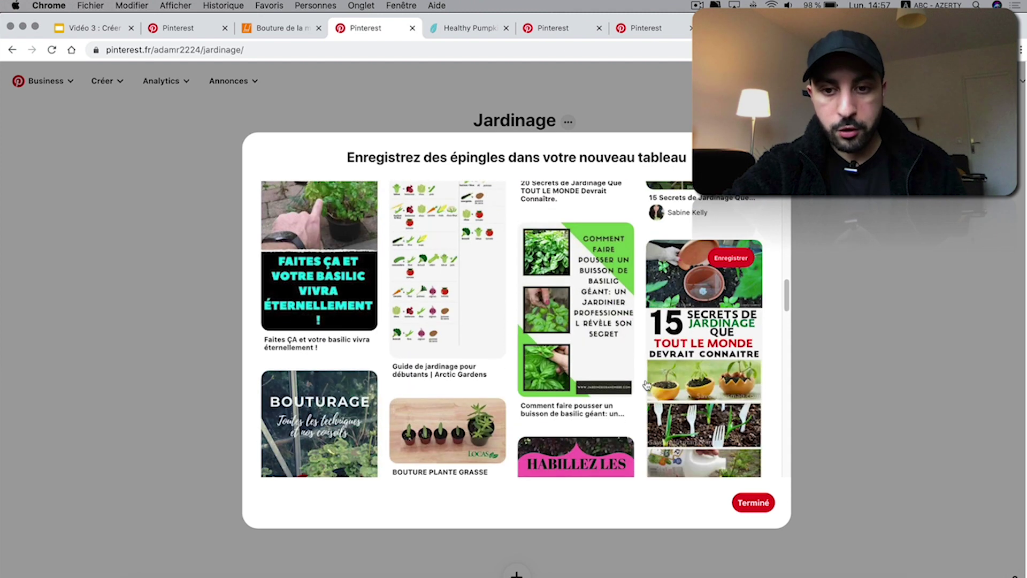
{"action": "scroll", "coordinate": [658, 364], "scroll_direction": "down", "scroll_amount": 3}
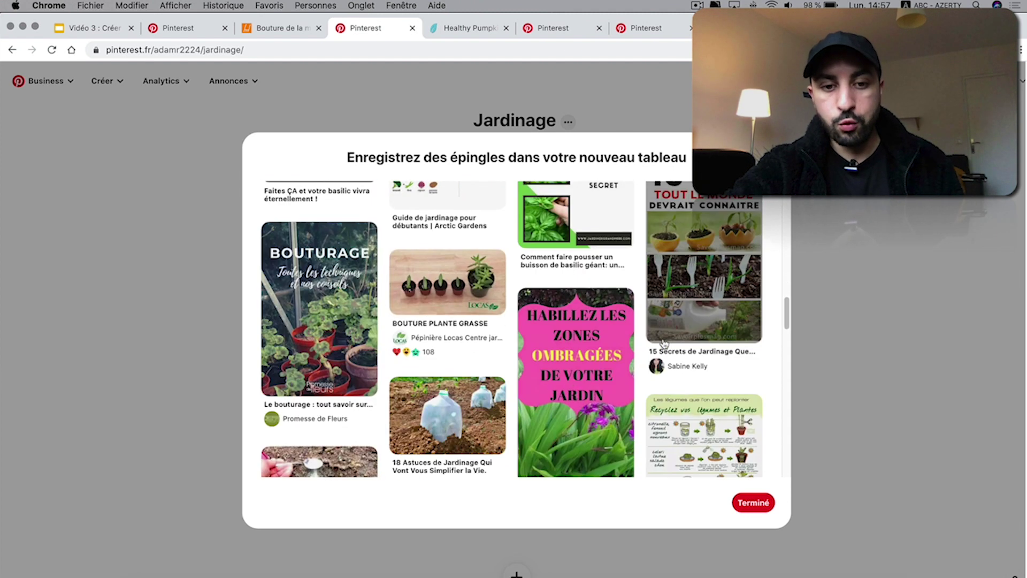
{"action": "scroll", "coordinate": [663, 343], "scroll_direction": "down", "scroll_amount": 8}
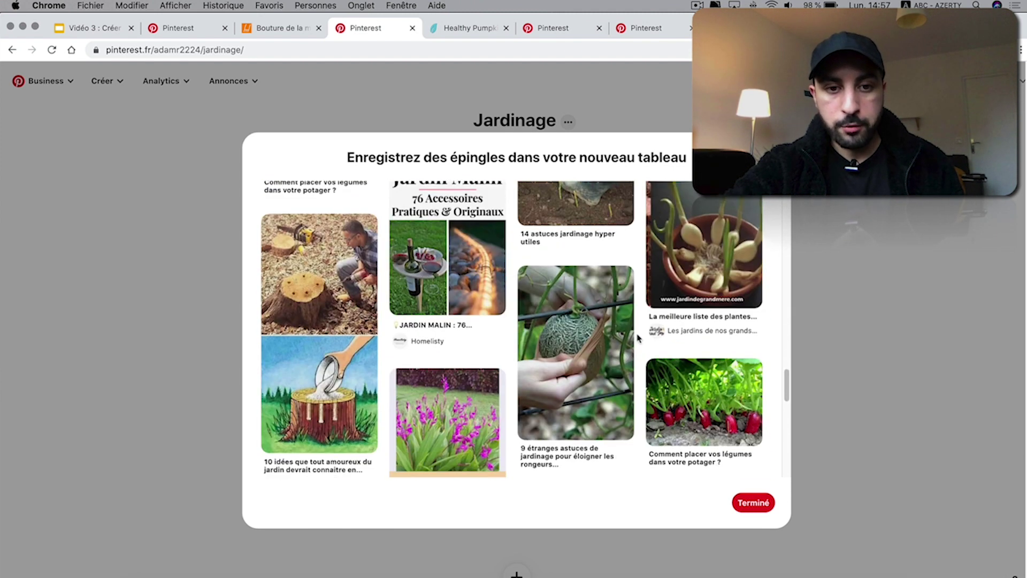
{"action": "scroll", "coordinate": [637, 378], "scroll_direction": "down", "scroll_amount": 3}
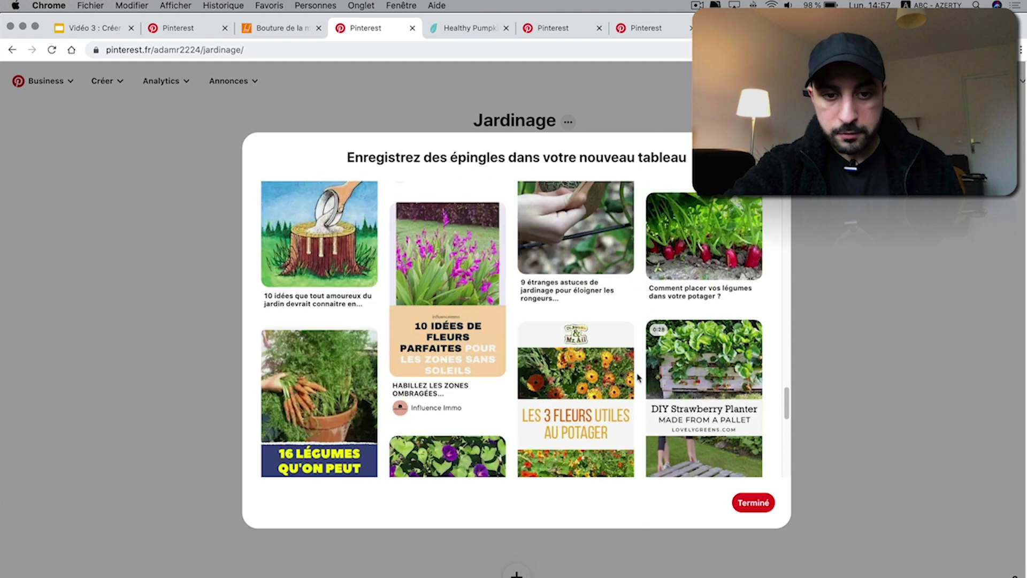
{"action": "scroll", "coordinate": [637, 377], "scroll_direction": "down", "scroll_amount": 1}
{"action": "left_click", "coordinate": [368, 278]}
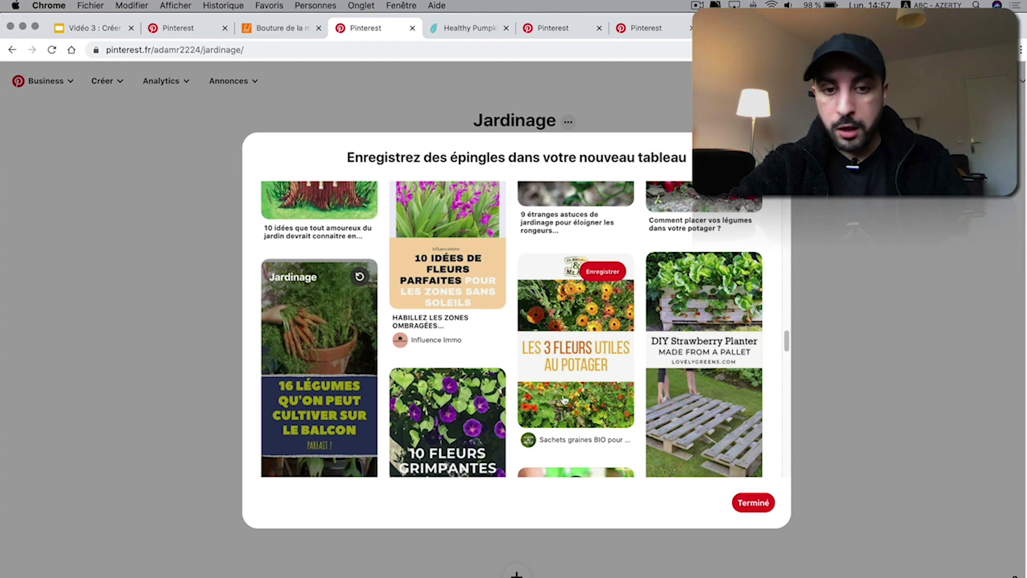
{"action": "scroll", "coordinate": [564, 400], "scroll_direction": "up", "scroll_amount": 10}
{"action": "scroll", "coordinate": [565, 400], "scroll_direction": "up", "scroll_amount": 10}
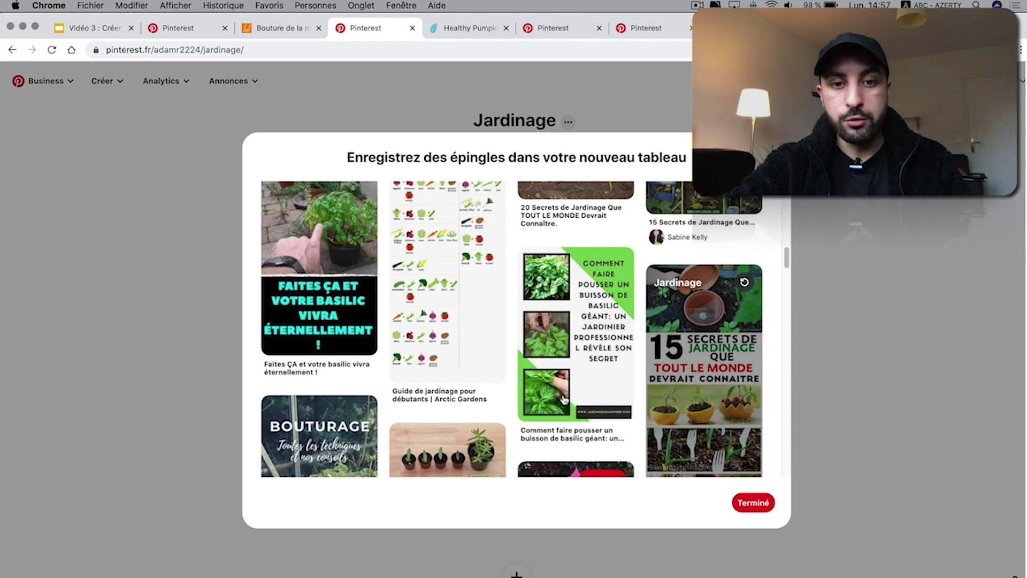
{"action": "scroll", "coordinate": [564, 400], "scroll_direction": "up", "scroll_amount": 5}
{"action": "left_click", "coordinate": [746, 507]}
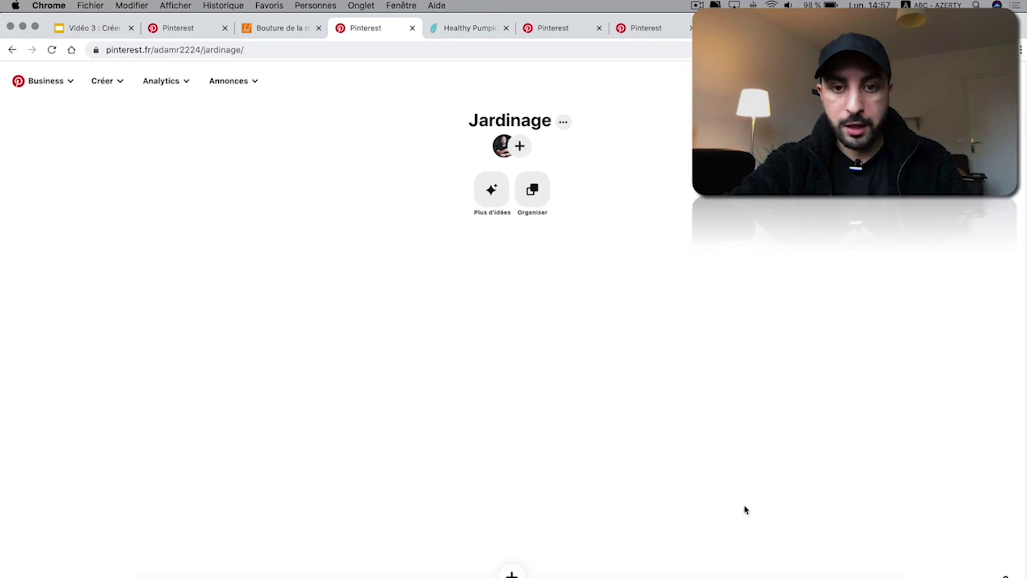
- Reorder the Jardinage board so the "15 Secrets de Jardinage" pin with the flowerpots comes first, and return to the board
{"action": "scroll", "coordinate": [746, 510], "scroll_direction": "down", "scroll_amount": 2}
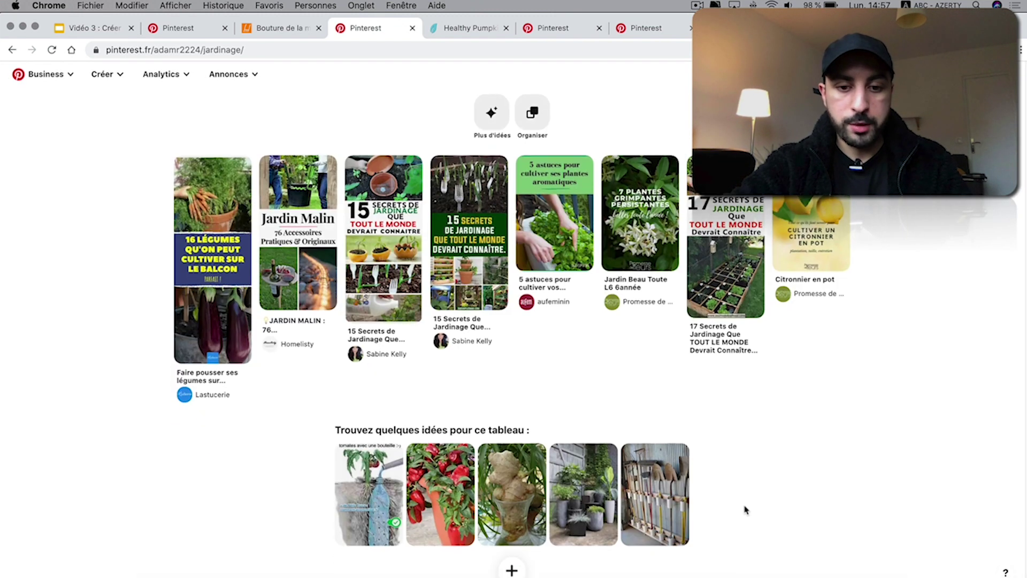
{"action": "mouse_move", "coordinate": [503, 219]}
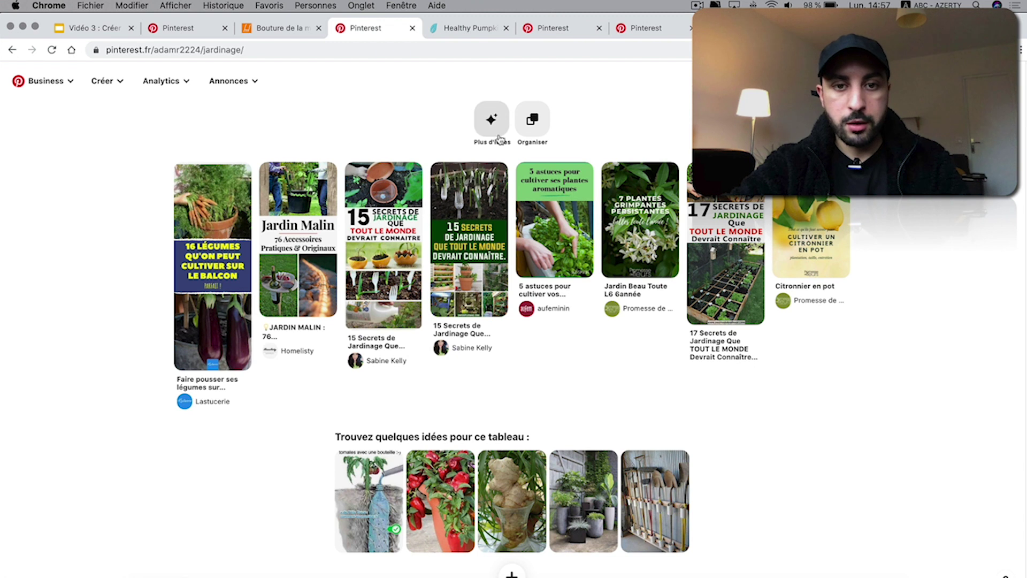
{"action": "left_click", "coordinate": [531, 124]}
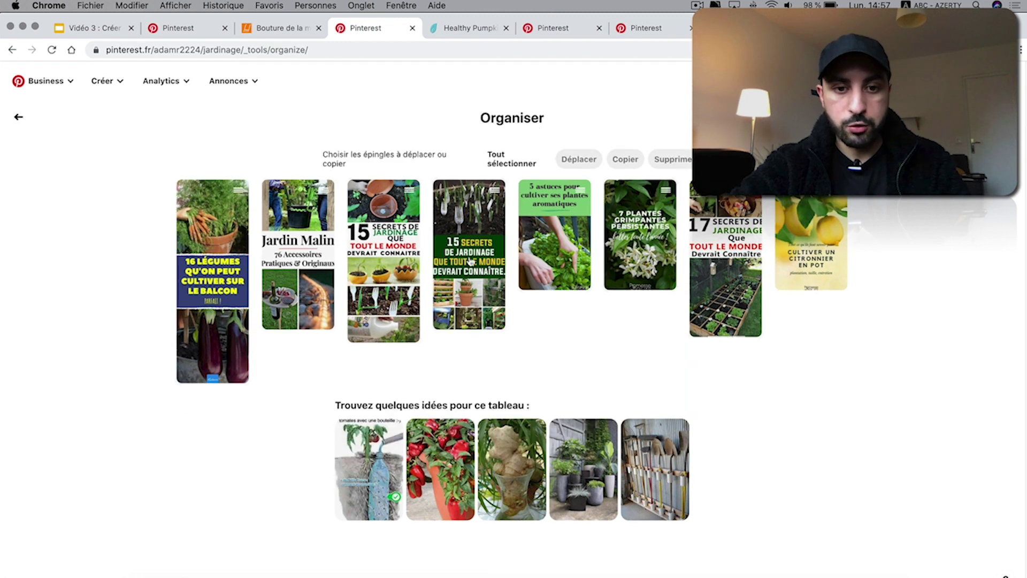
{"action": "left_click_drag", "start_coordinate": [383, 256], "coordinate": [209, 252]}
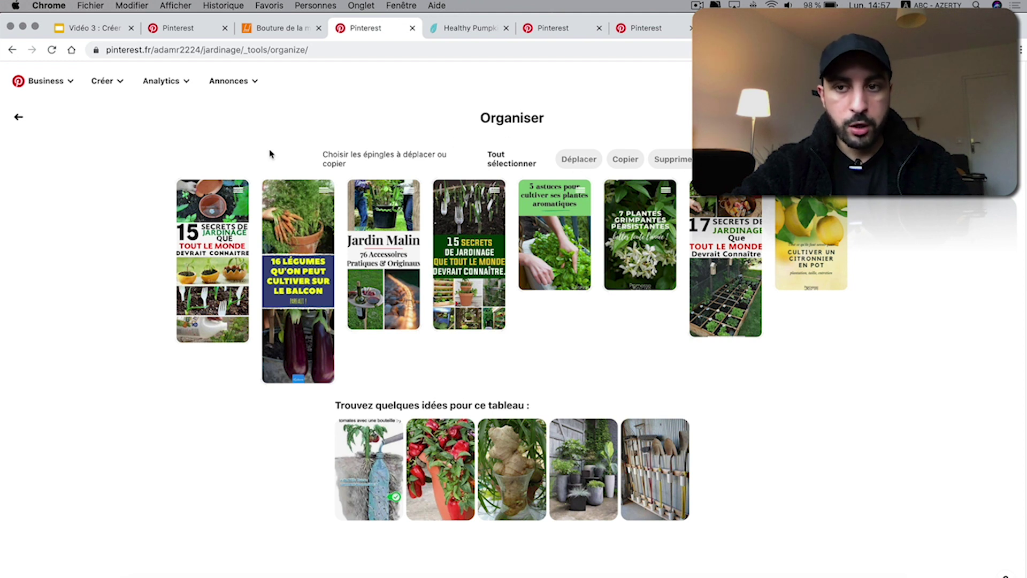
{"action": "left_click", "coordinate": [17, 119]}
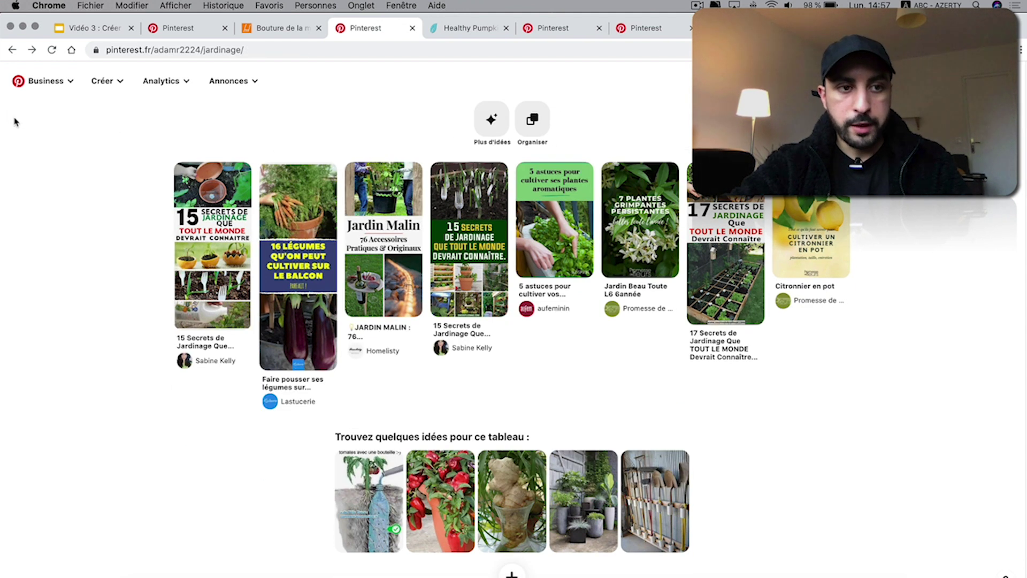
- View the Jardinage board among the own profile's saved boards, reopen it, and switch to the full-screen presentation
{"action": "key", "text": "super+bracketleft"}
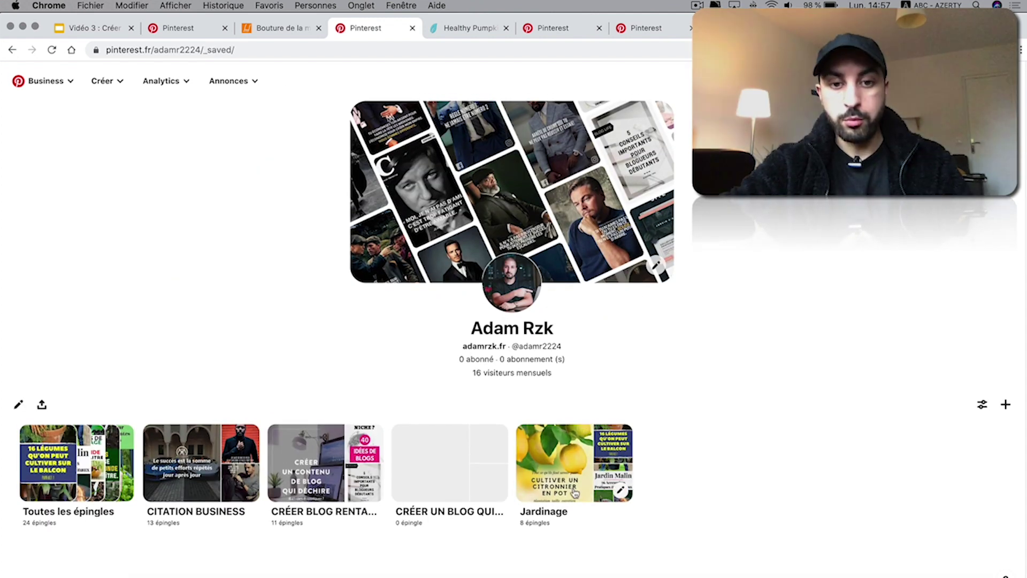
{"action": "left_click", "coordinate": [577, 460]}
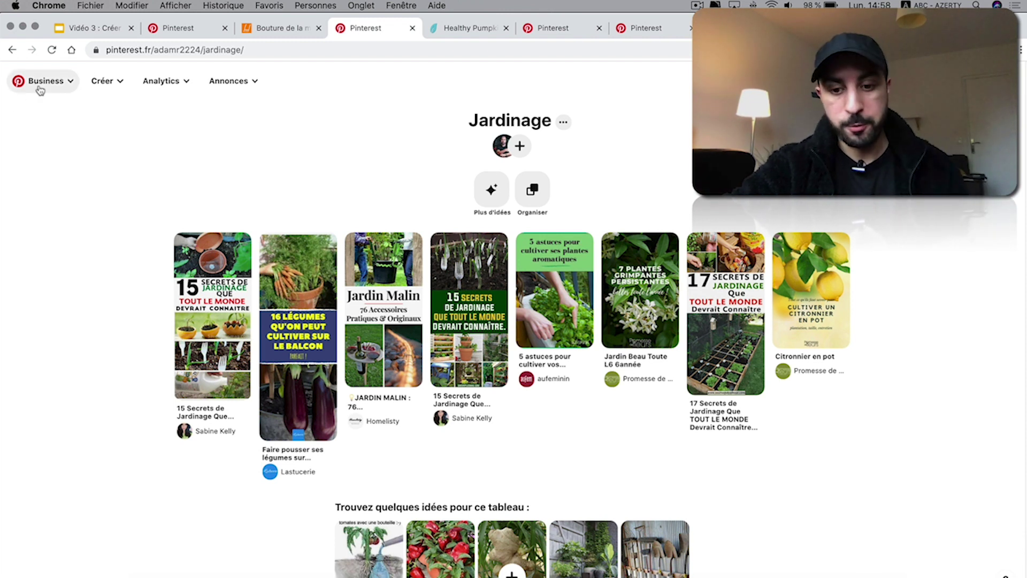
{"action": "key", "text": "super+ctrl+f"}
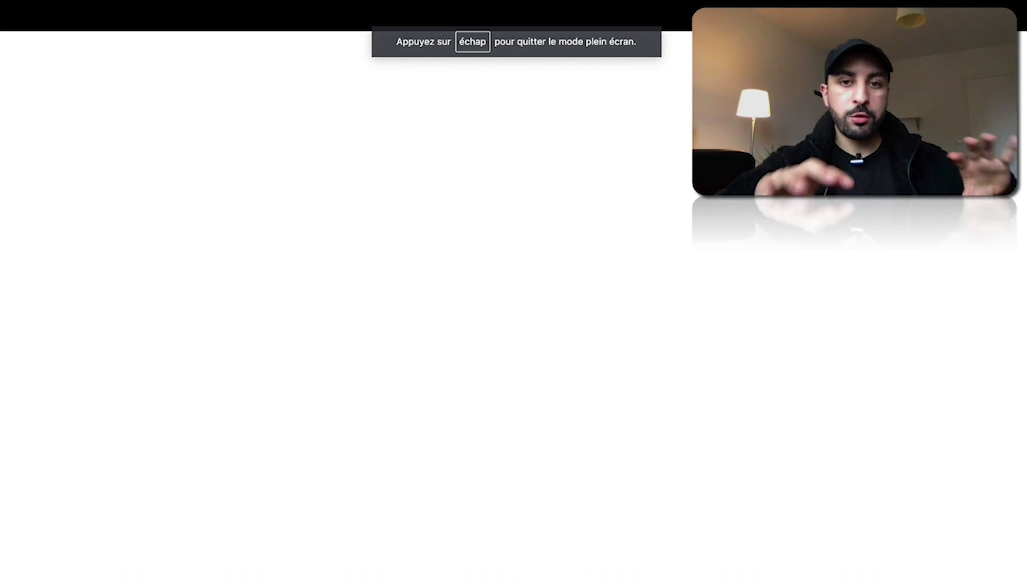
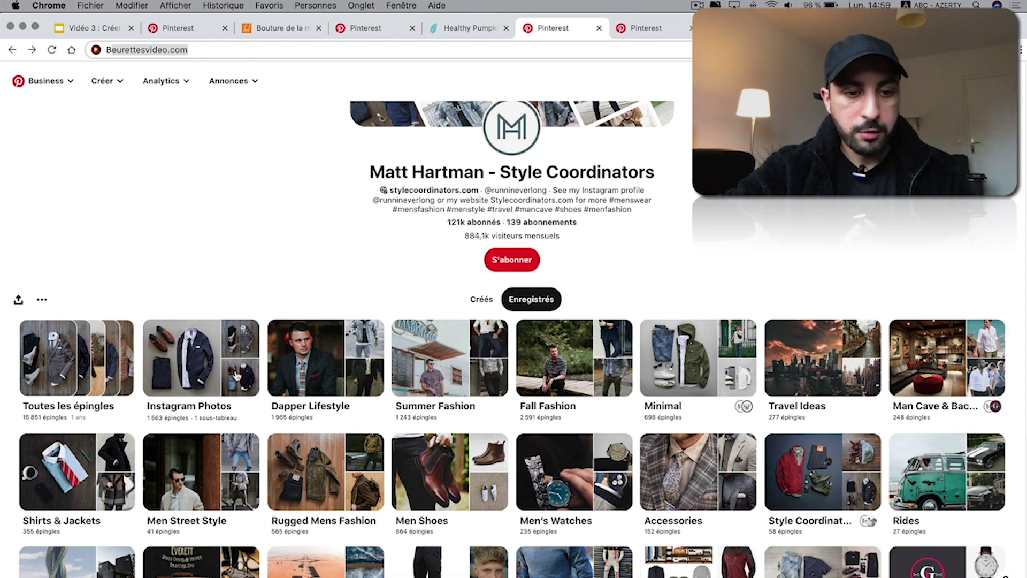
- Examine the themes and names of the saved boards on the Style Coordinators profile
{"action": "scroll", "coordinate": [414, 385], "scroll_direction": "down", "scroll_amount": 2}
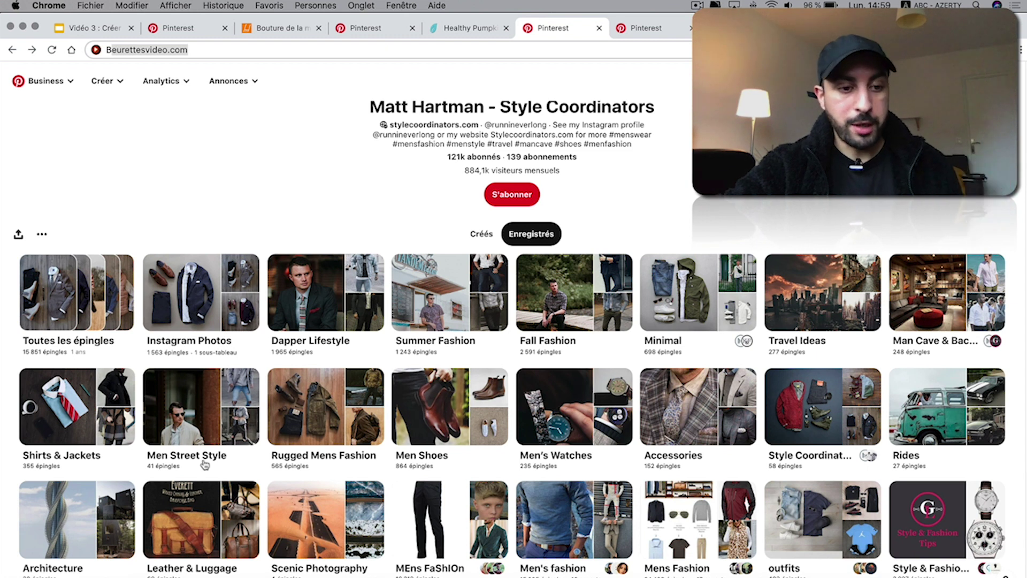
{"action": "scroll", "coordinate": [205, 464], "scroll_direction": "down", "scroll_amount": 2}
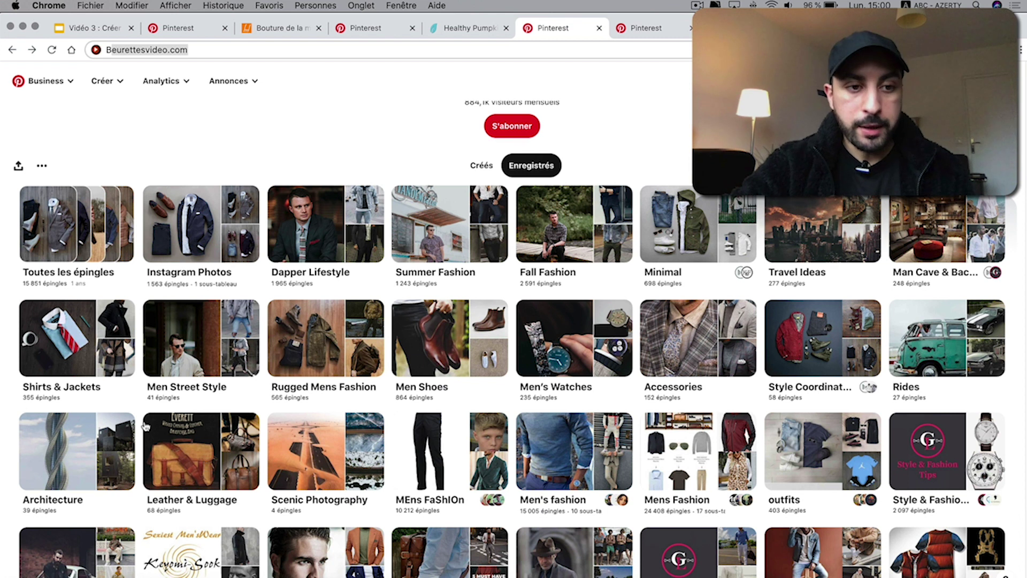
{"action": "scroll", "coordinate": [144, 425], "scroll_direction": "up", "scroll_amount": 2}
- Open the blue cardigan outfit pin in the "Instagram Photos" board and follow its link to the website
{"action": "left_click", "coordinate": [211, 370]}
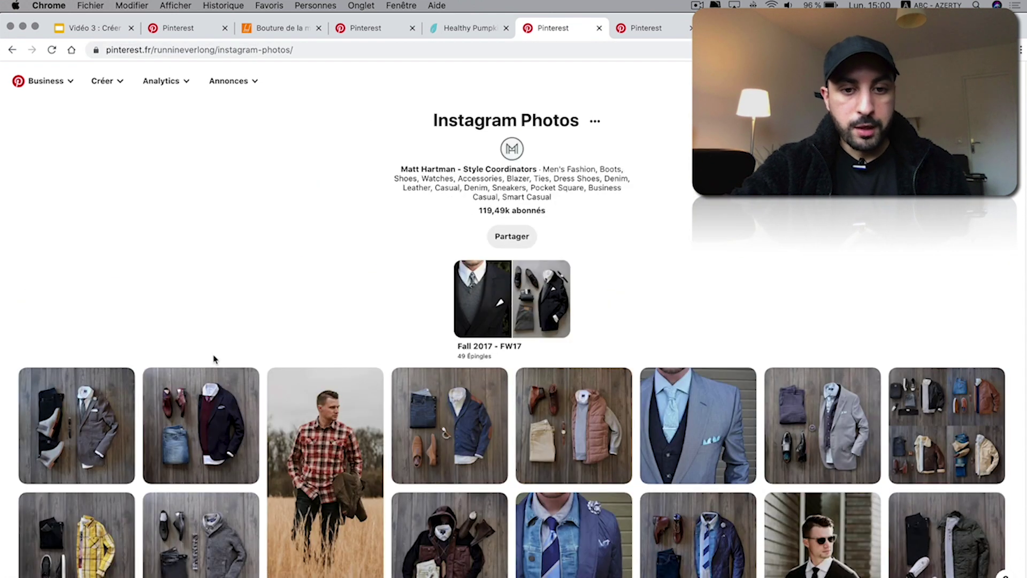
{"action": "scroll", "coordinate": [556, 289], "scroll_direction": "down", "scroll_amount": 2}
{"action": "left_click", "coordinate": [479, 338]}
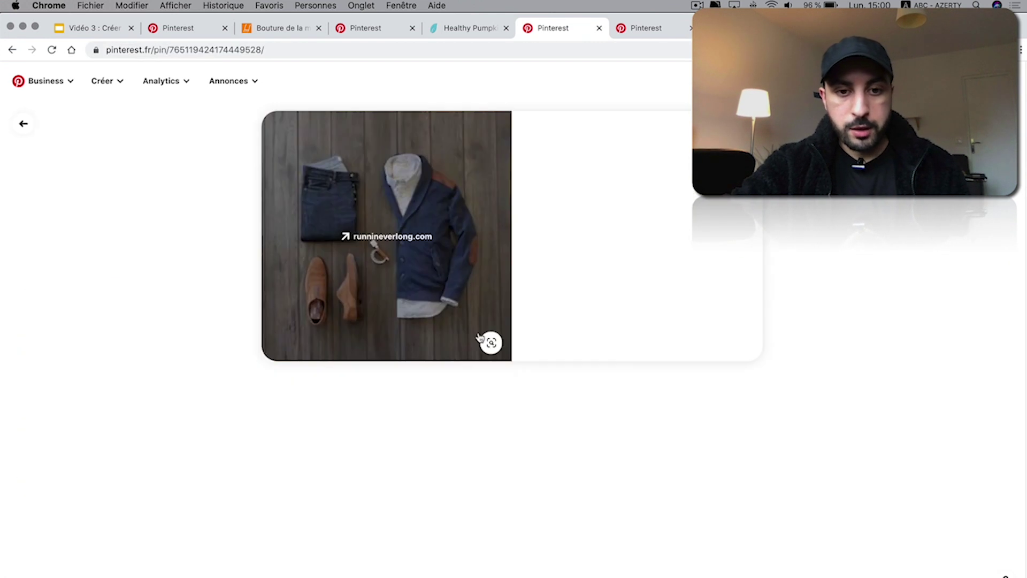
{"action": "left_click", "coordinate": [586, 156]}
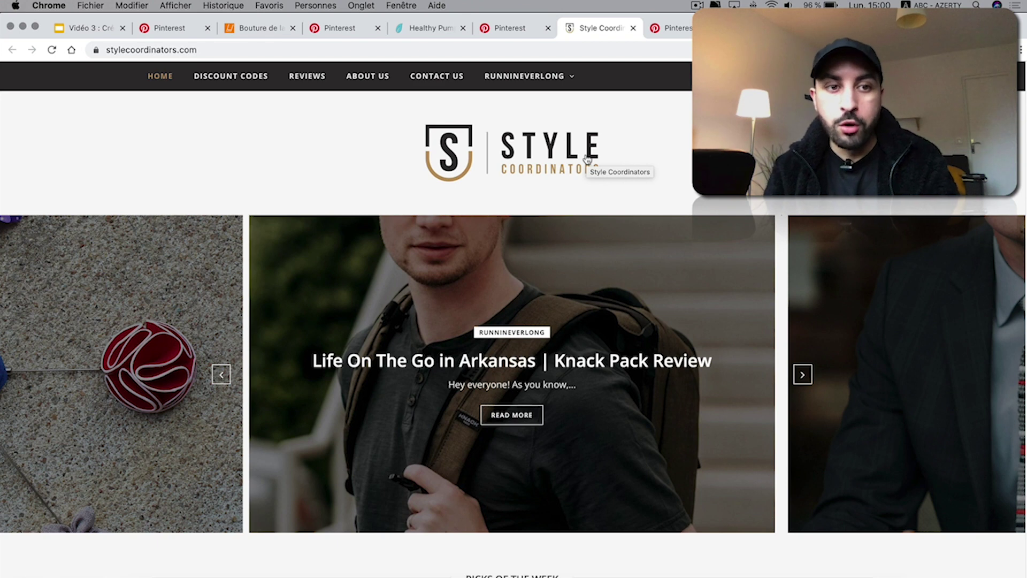
- Browse the Style Coordinators homepage and open the "Tuesday – 10/23/18" outfit post
{"action": "scroll", "coordinate": [587, 158], "scroll_direction": "down", "scroll_amount": 15}
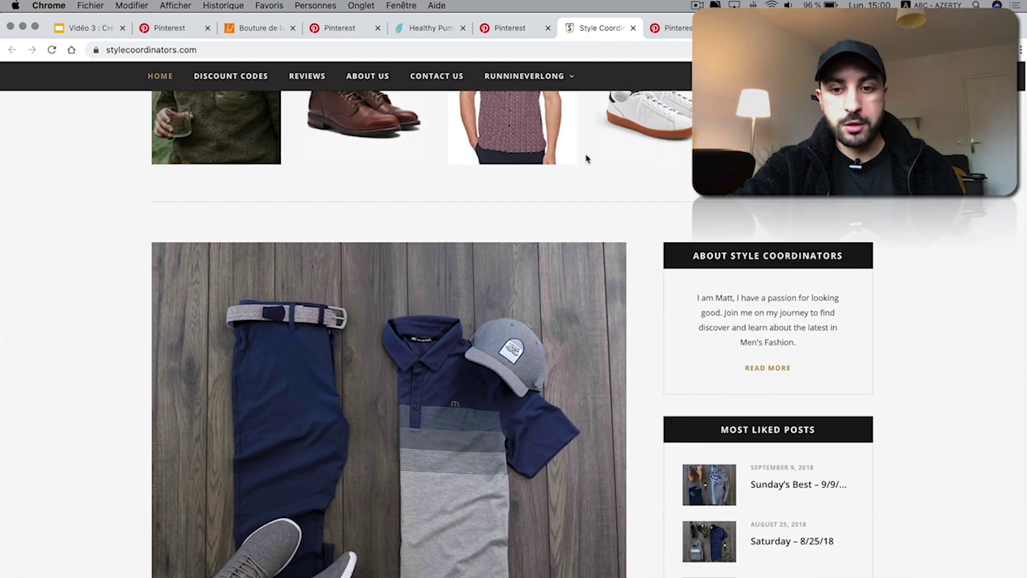
{"action": "scroll", "coordinate": [507, 393], "scroll_direction": "down", "scroll_amount": 8}
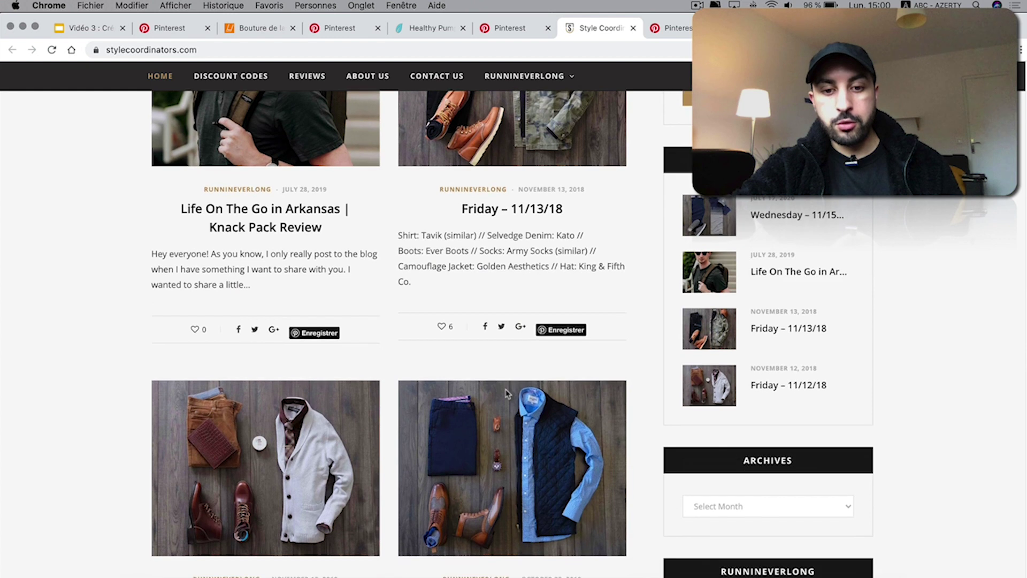
{"action": "left_click", "coordinate": [478, 440]}
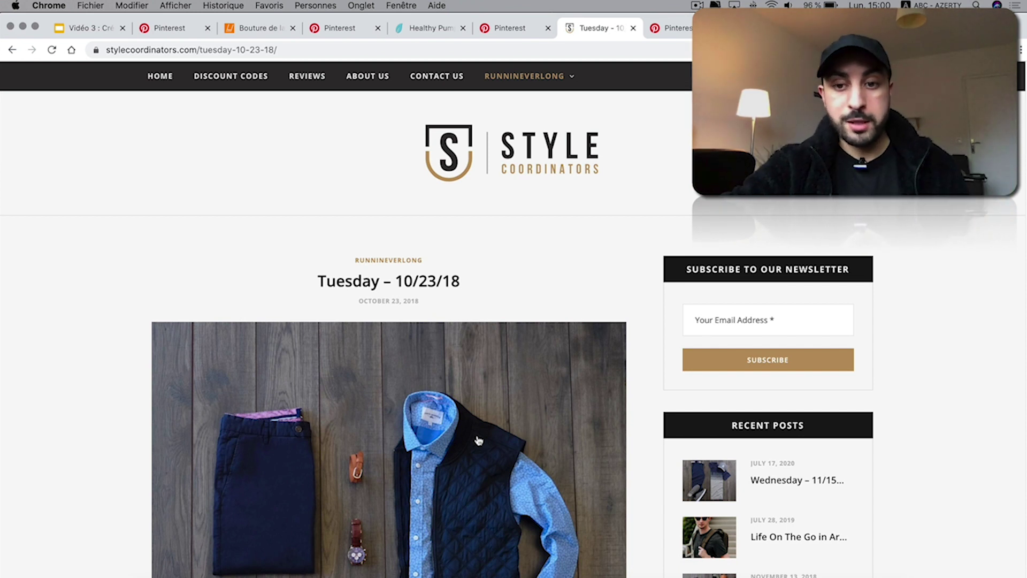
- Return from the outfit pin to the "Instagram Photos" board on Pinterest and open the board owner's profile
{"action": "left_click", "coordinate": [508, 30]}
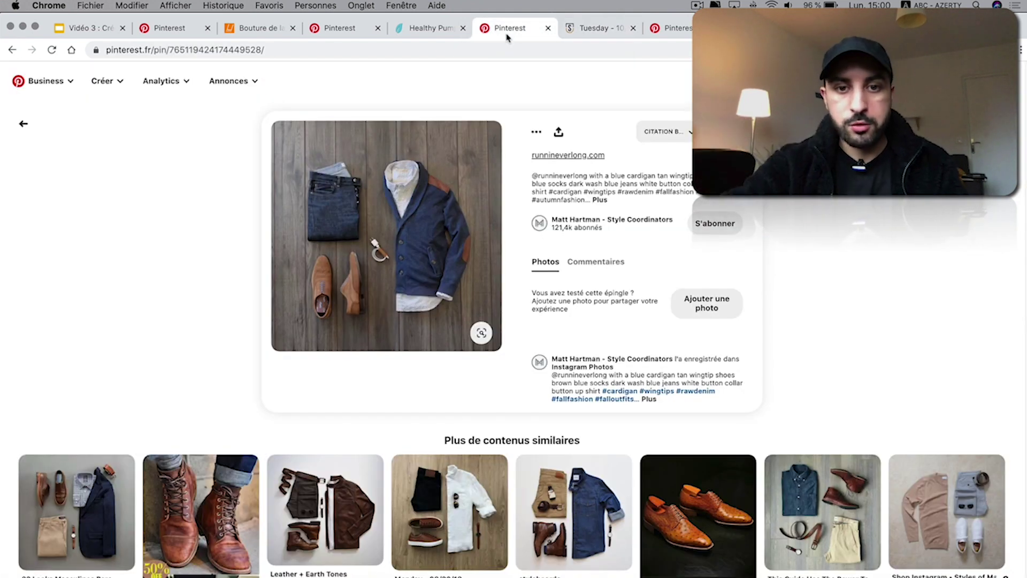
{"action": "left_click", "coordinate": [23, 124]}
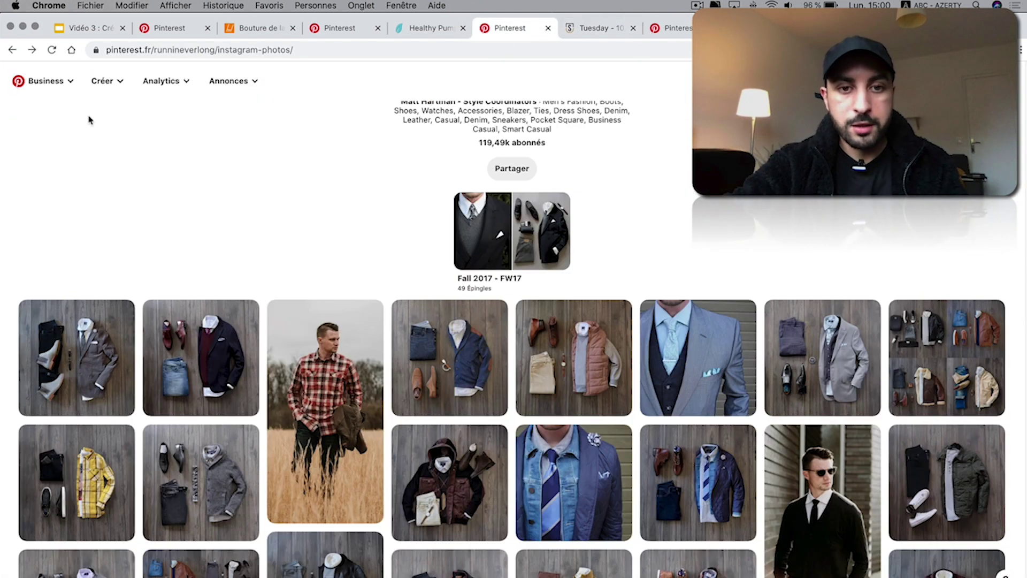
{"action": "scroll", "coordinate": [323, 196], "scroll_direction": "up", "scroll_amount": 2}
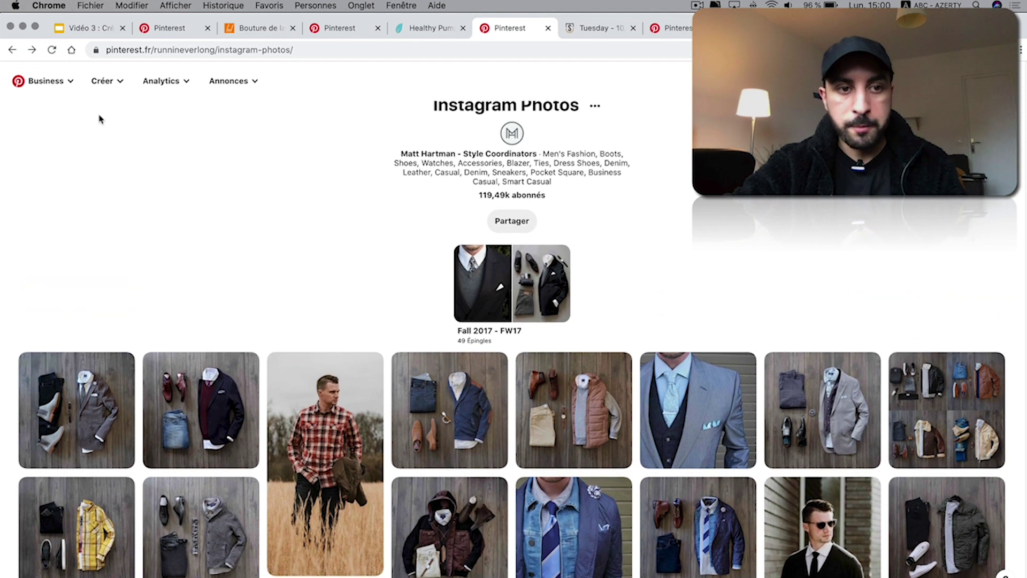
{"action": "scroll", "coordinate": [435, 326], "scroll_direction": "up", "scroll_amount": 1}
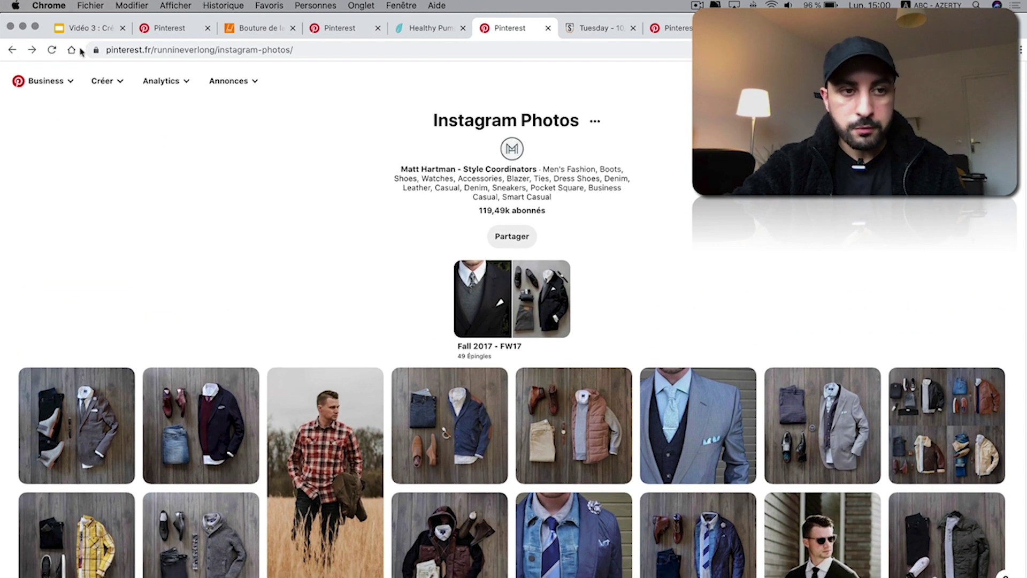
{"action": "left_click", "coordinate": [517, 150]}
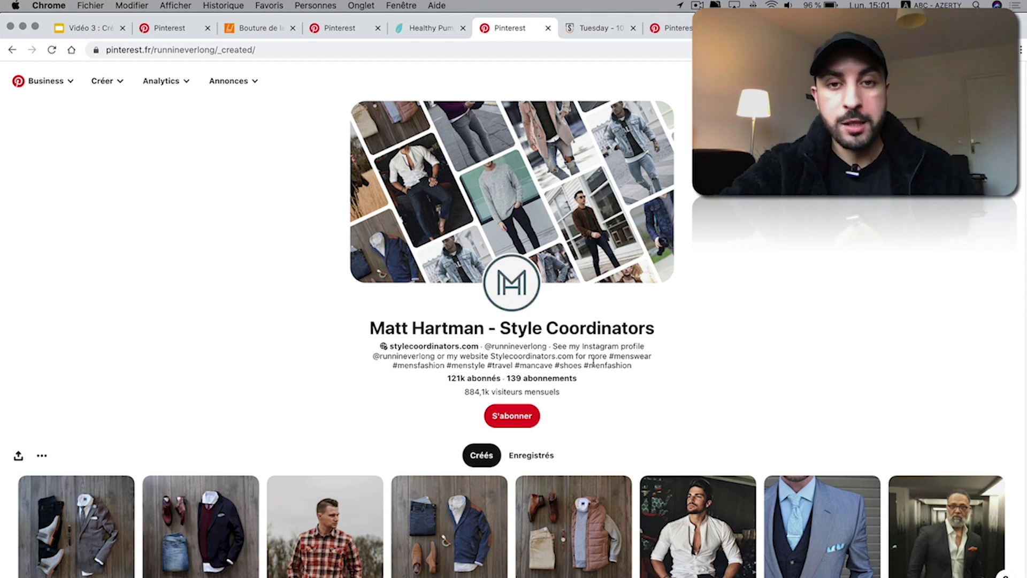
- Go to the account's Pinterest home feed and run the suggested search "Jardin potager"
{"action": "left_click", "coordinate": [40, 83]}
{"action": "left_click", "coordinate": [41, 86]}
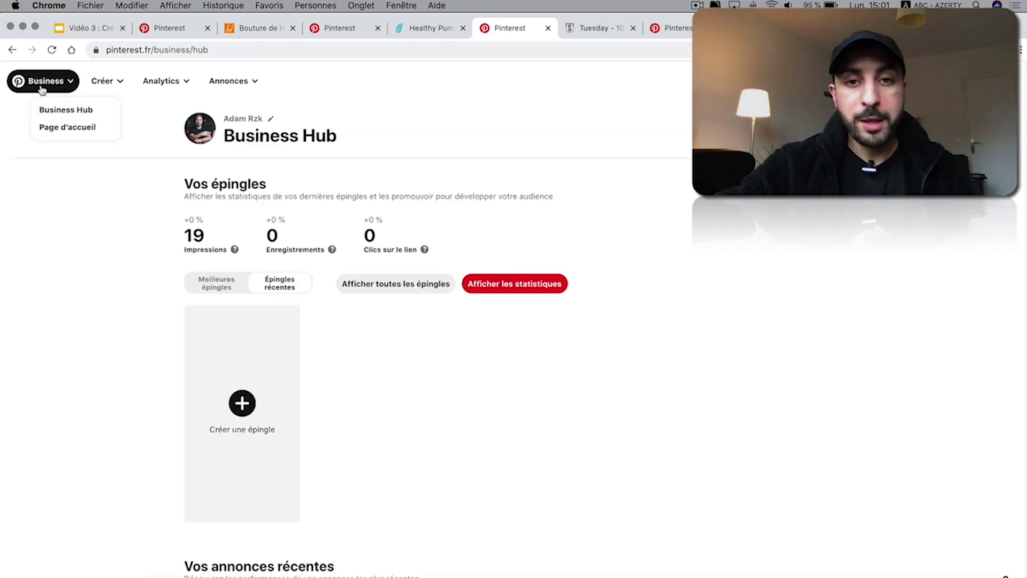
{"action": "left_click", "coordinate": [53, 128]}
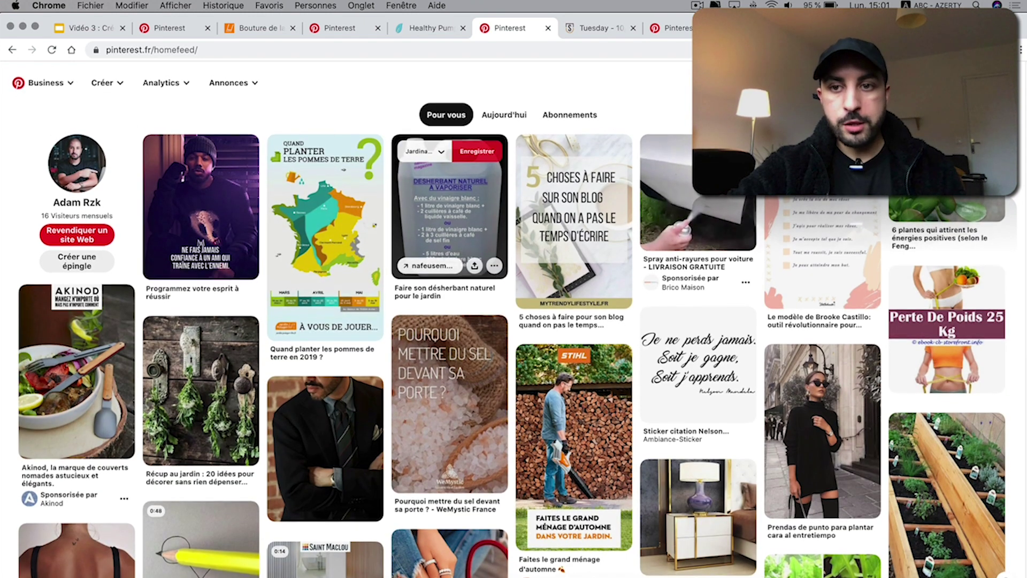
{"action": "left_click", "coordinate": [471, 81]}
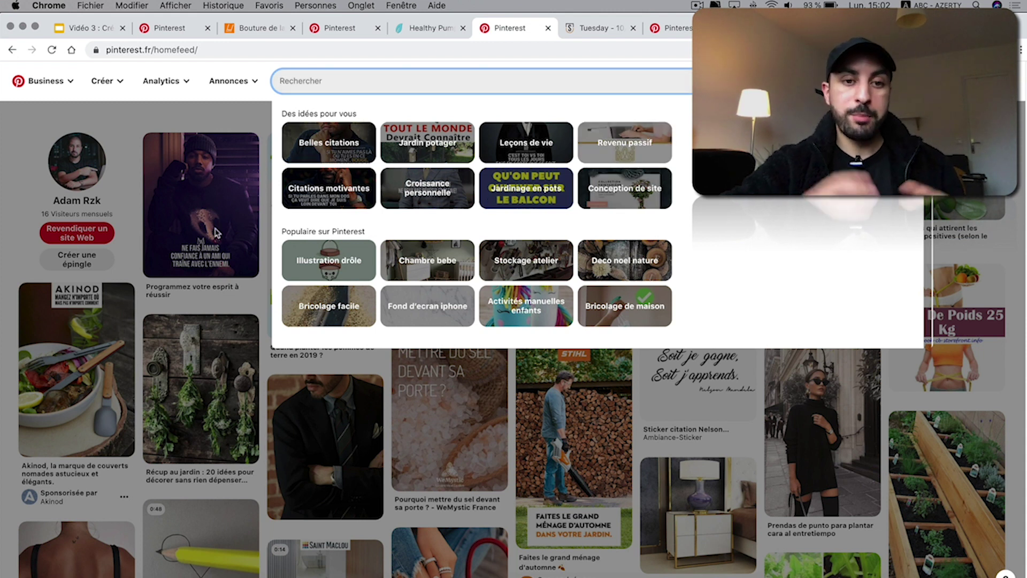
{"action": "left_click", "coordinate": [444, 140]}
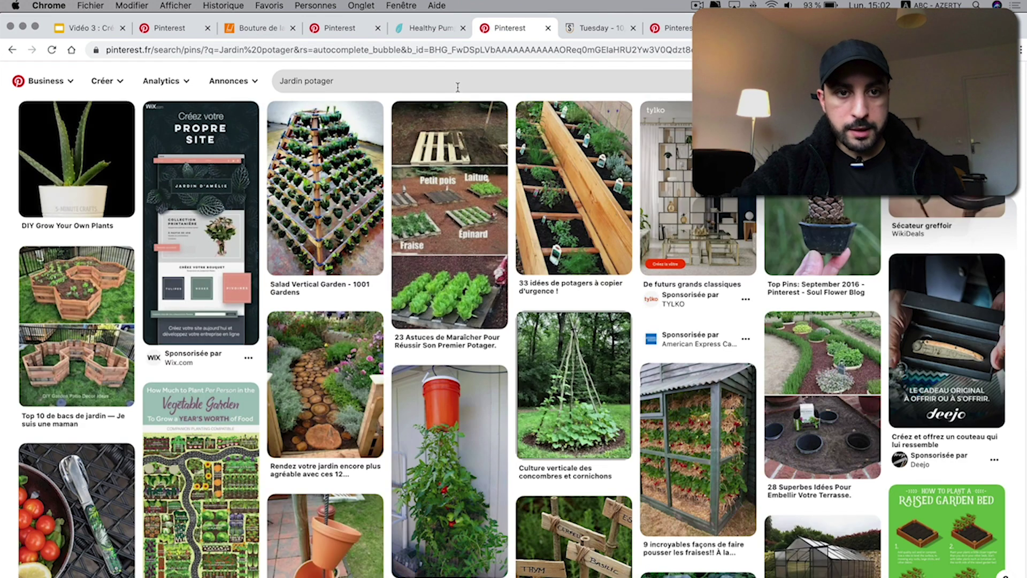
{"action": "left_click", "coordinate": [456, 84]}
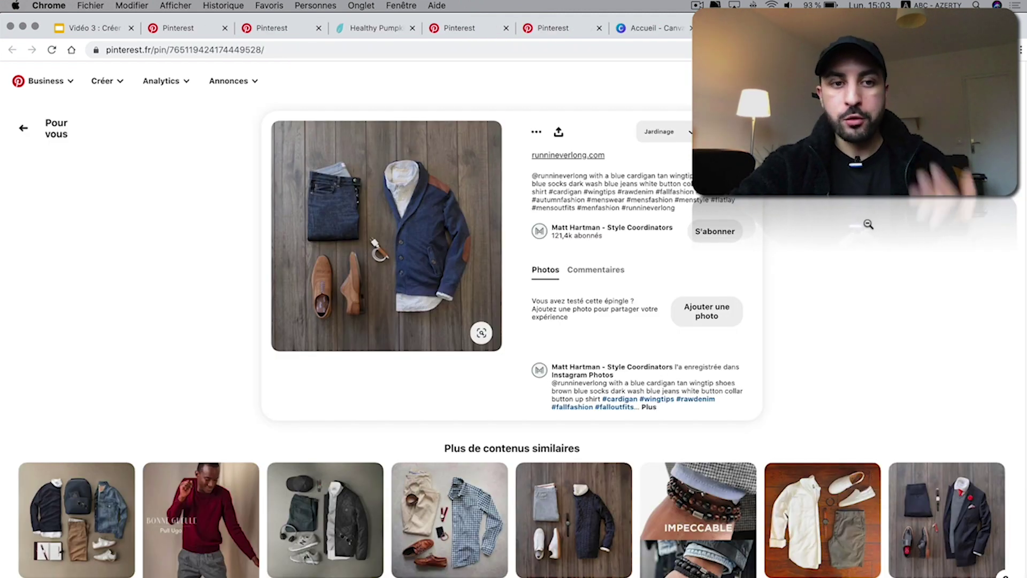
- Switch to Canva, search for "Épingle Pinterest" templates and browse the available designs
{"action": "left_click", "coordinate": [654, 37]}
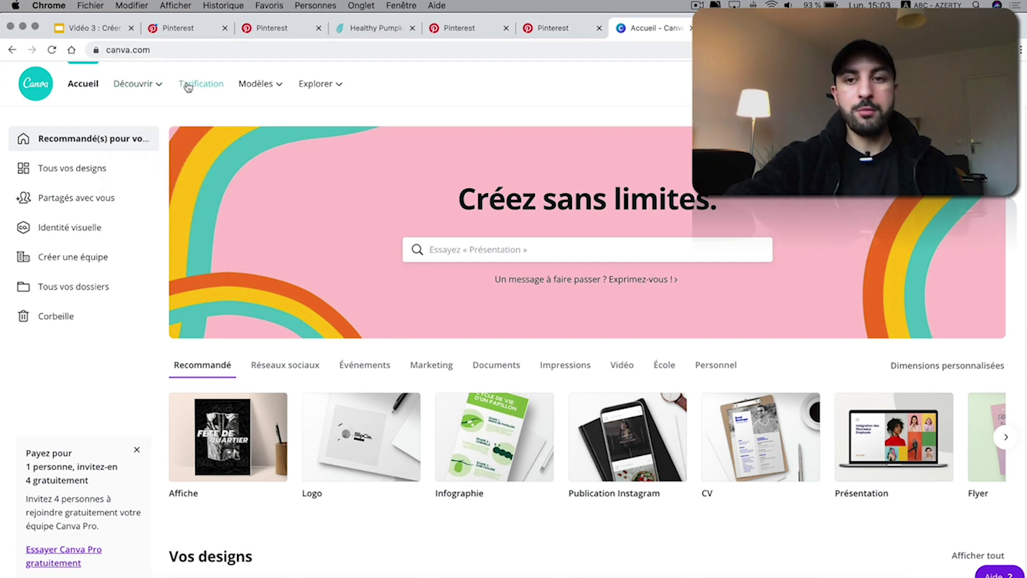
{"action": "left_click", "coordinate": [434, 247]}
{"action": "type", "text": "pint"}
{"action": "key", "text": "Down"}
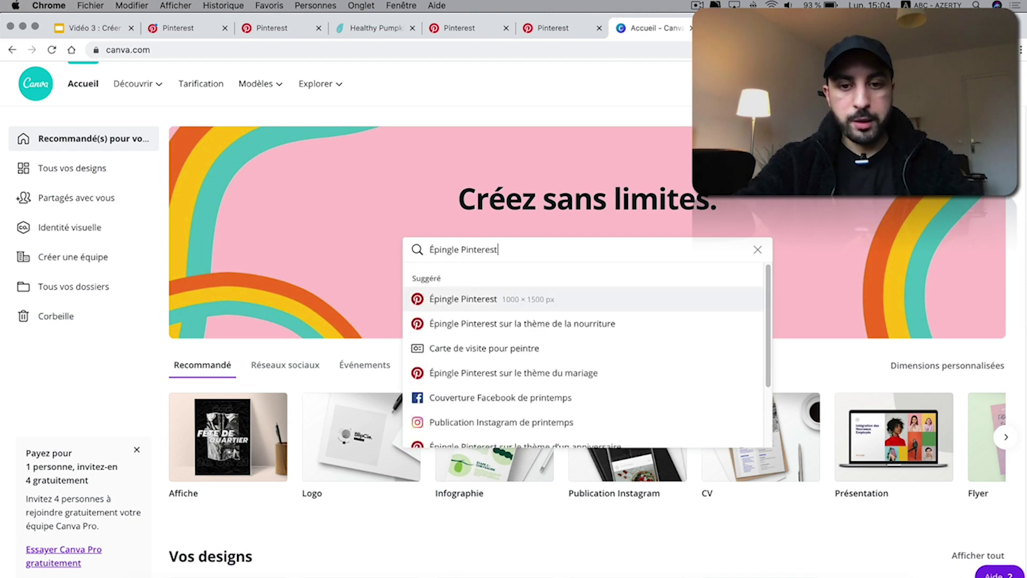
{"action": "key", "text": "Return"}
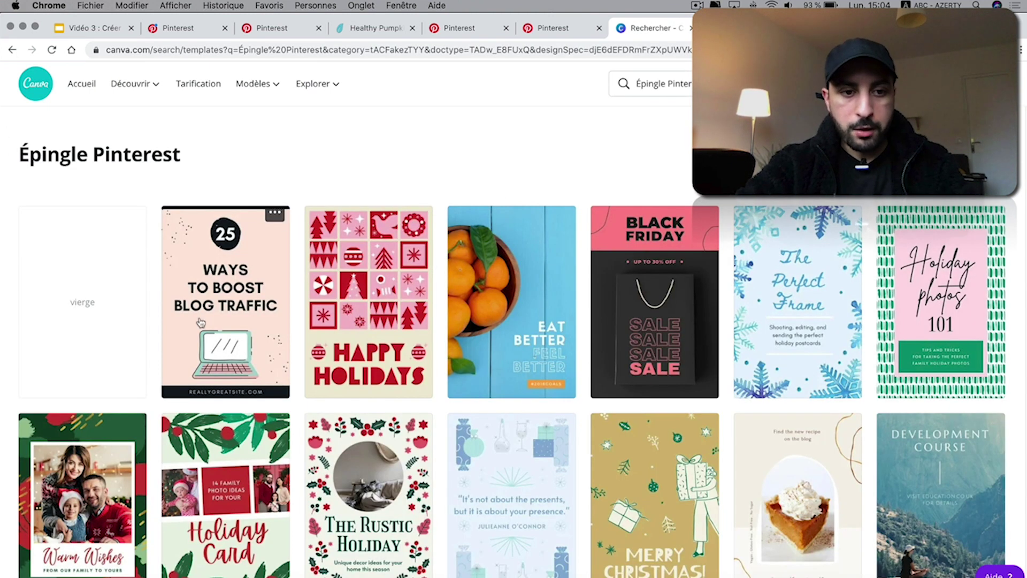
{"action": "scroll", "coordinate": [600, 338], "scroll_direction": "down", "scroll_amount": 15}
{"action": "scroll", "coordinate": [600, 338], "scroll_direction": "down", "scroll_amount": 1}
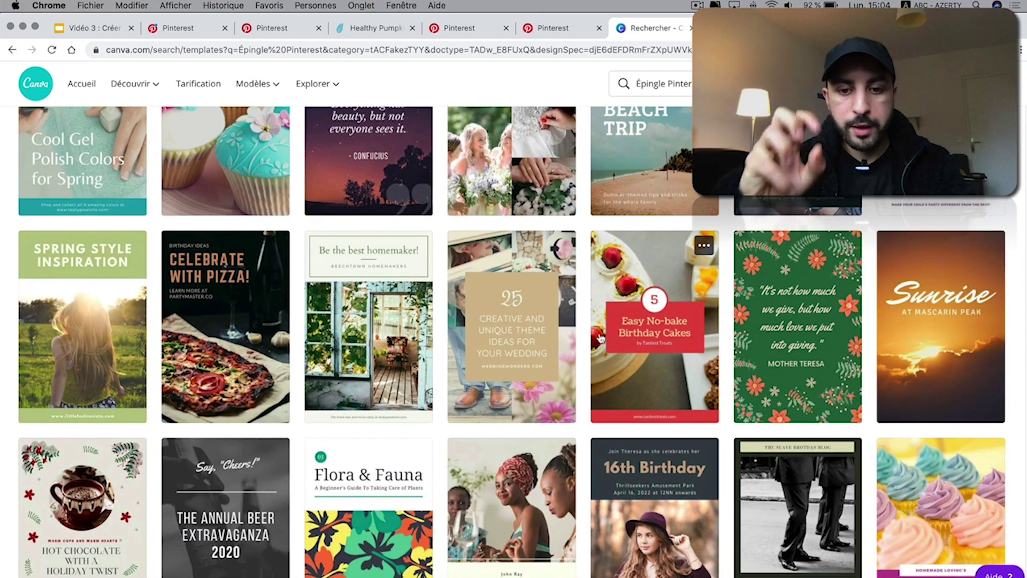
{"action": "scroll", "coordinate": [601, 338], "scroll_direction": "down", "scroll_amount": 10}
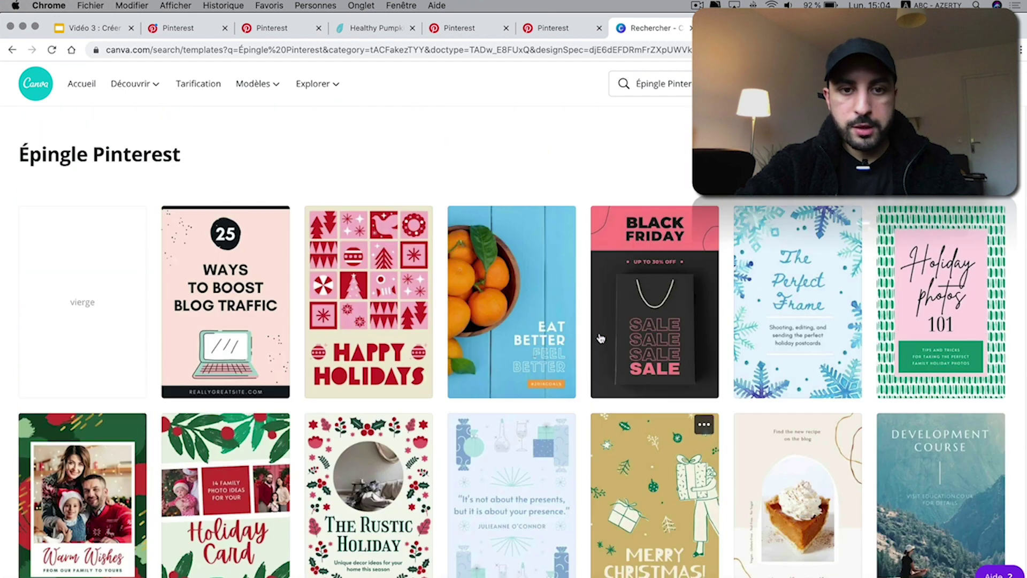
- Narrow the template search to "Épingle Pinterest jardinage" and look through the designs
{"action": "left_click", "coordinate": [655, 84]}
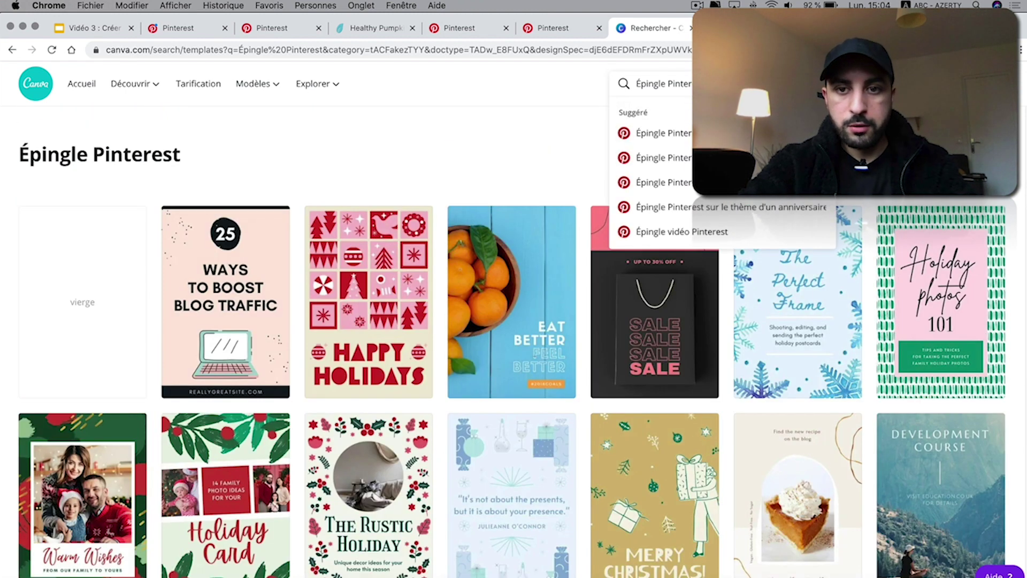
{"action": "type", "text": "jardinage"}
{"action": "key", "text": "Return"}
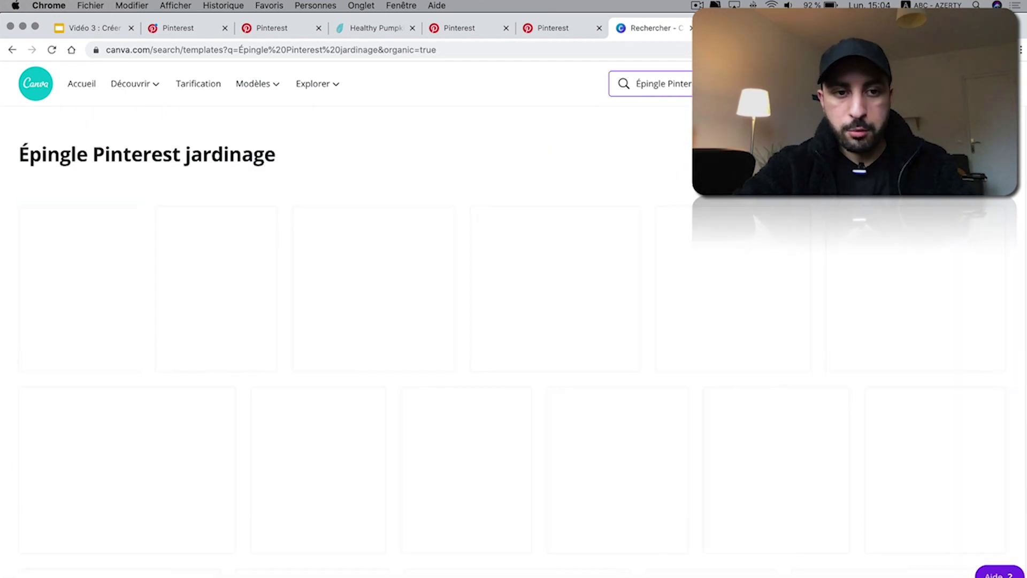
{"action": "scroll", "coordinate": [396, 251], "scroll_direction": "down", "scroll_amount": 5}
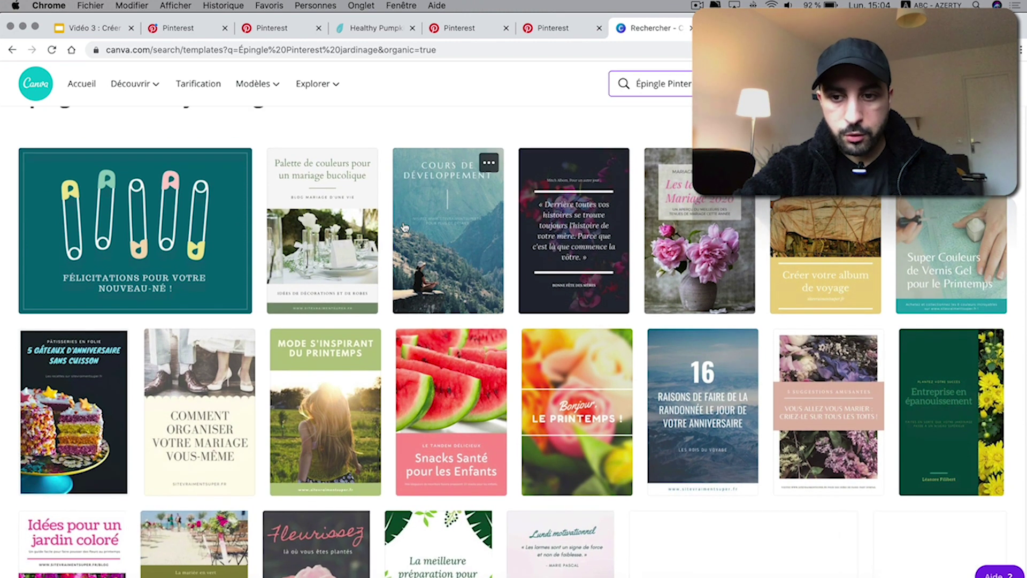
{"action": "scroll", "coordinate": [405, 228], "scroll_direction": "down", "scroll_amount": 10}
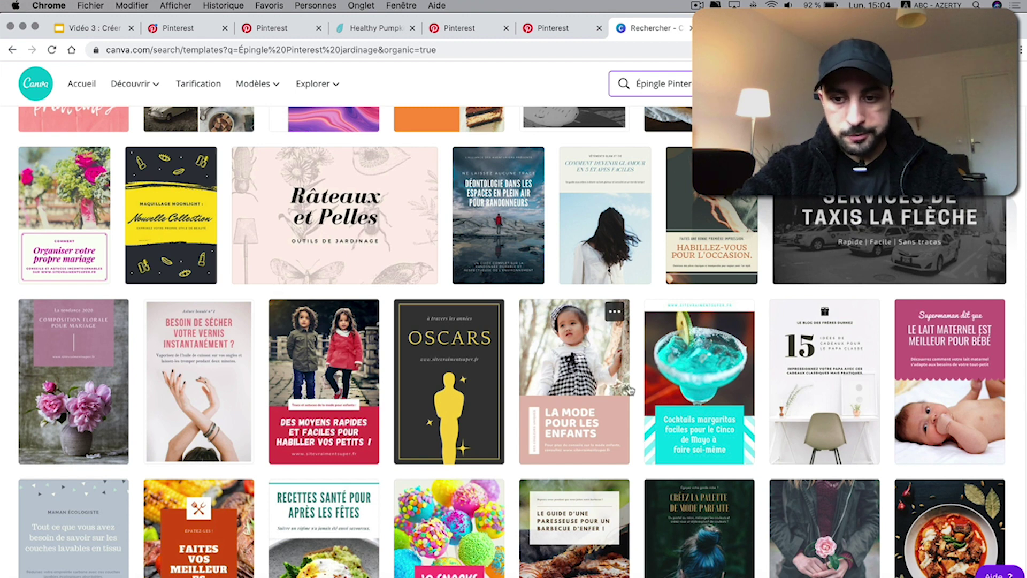
- Change the template search to "Épingle Pinterest blog"
{"action": "scroll", "coordinate": [626, 375], "scroll_direction": "up", "scroll_amount": 15}
{"action": "type", "text": "blog"}
{"action": "key", "text": "Return"}
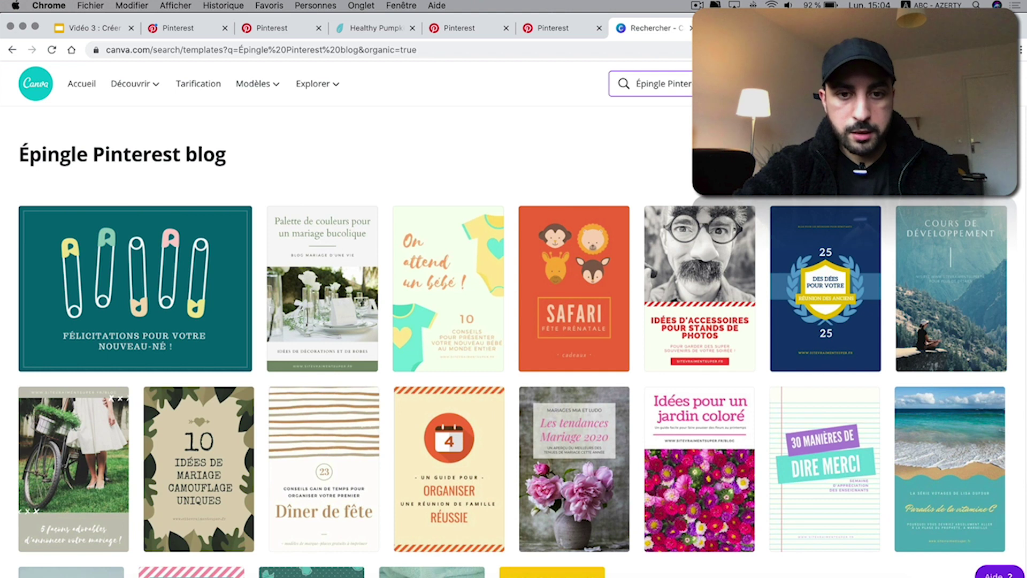
- Reset the template search to "Épingle Pinterest" and open the pale pink "25 Ways to Boost Blog Traffic" template for editing
{"action": "key", "text": "BackSpace"}
{"action": "key", "text": "BackSpace"}
{"action": "key", "text": "BackSpace"}
{"action": "key", "text": "BackSpace"}
{"action": "key", "text": "BackSpace"}
{"action": "key", "text": "Return"}
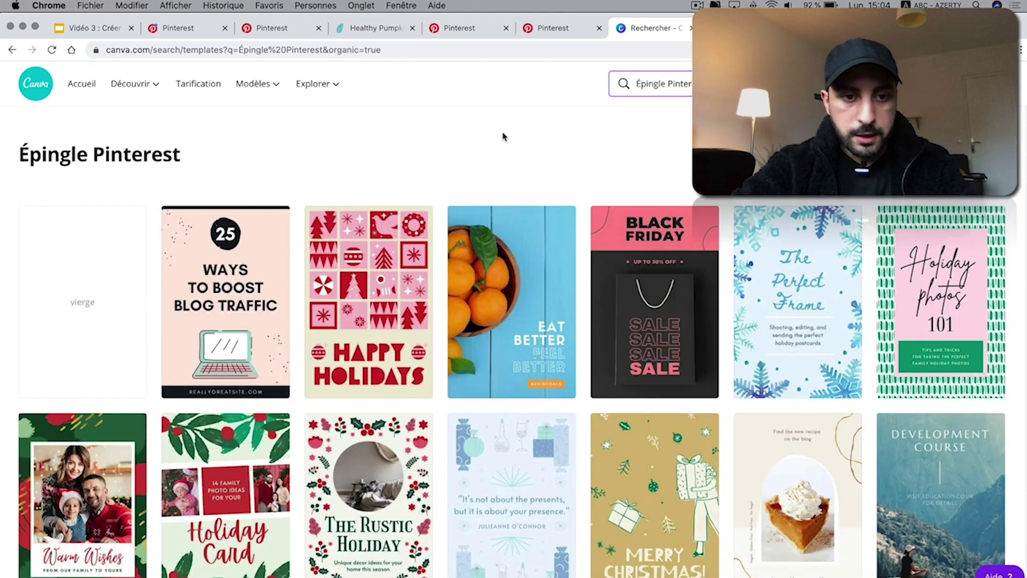
{"action": "left_click", "coordinate": [241, 284]}
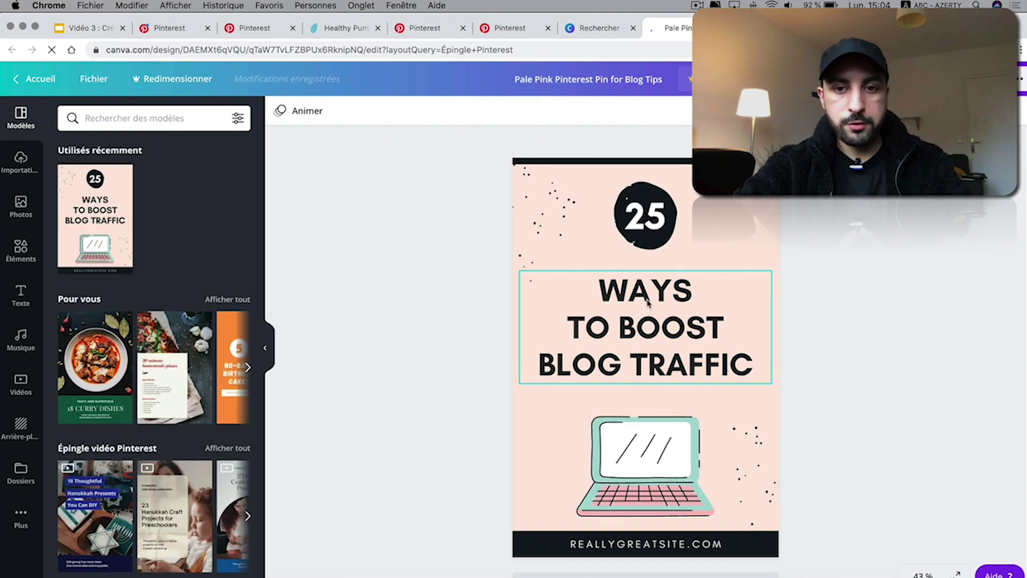
- Browse the suggested "Pour vous" pin templates in the editor
{"action": "left_click", "coordinate": [658, 231]}
{"action": "left_click", "coordinate": [733, 222]}
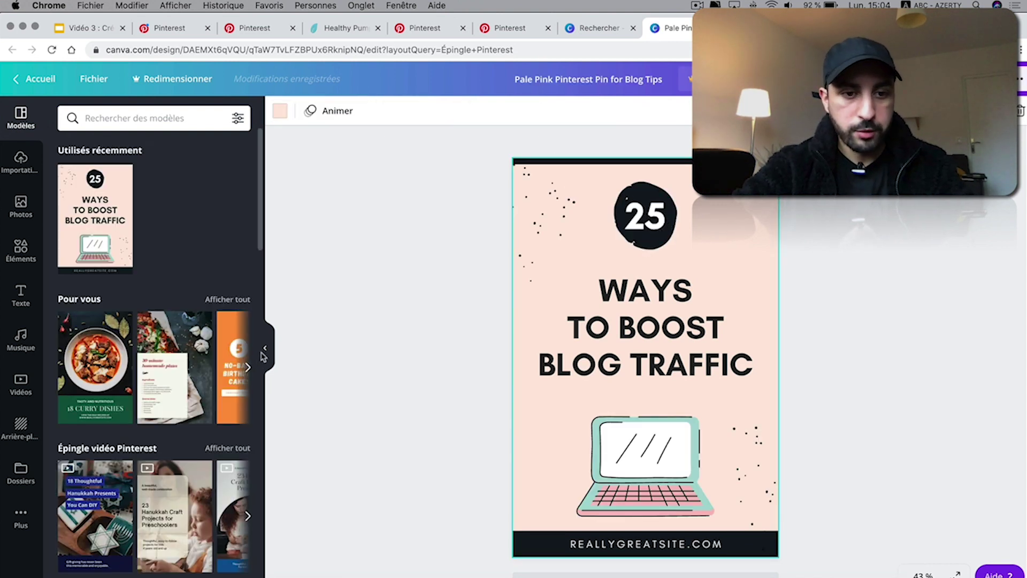
{"action": "left_click", "coordinate": [248, 368]}
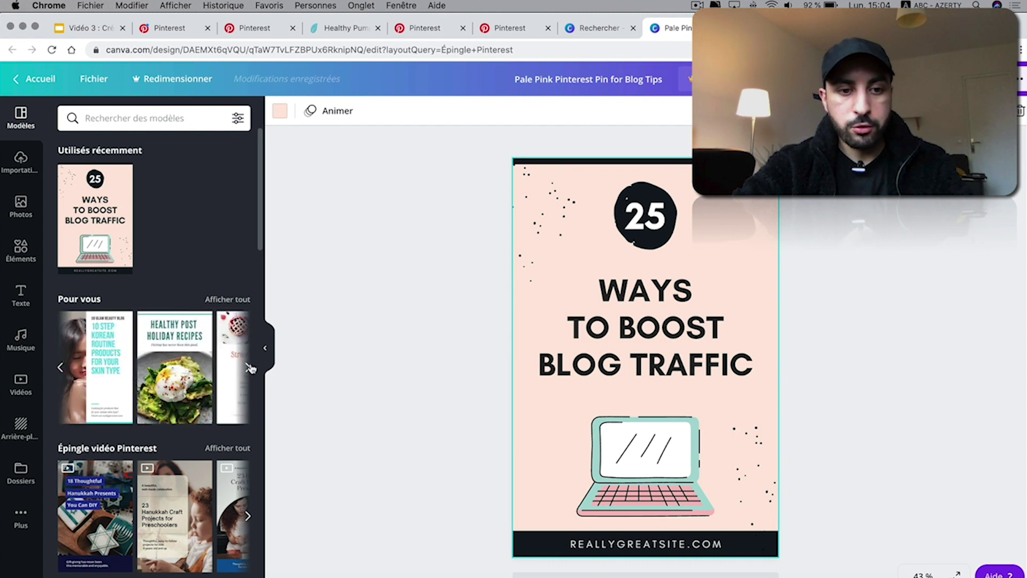
{"action": "left_click", "coordinate": [248, 367]}
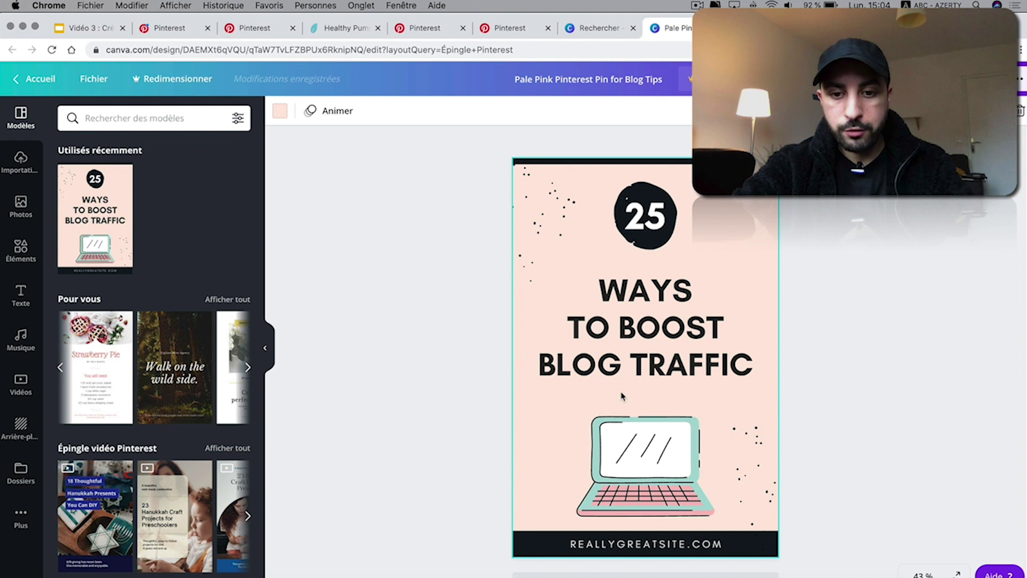
- Change the pin's background to the lighter royal blue from the default colours, after trying the dark blue
{"action": "left_click", "coordinate": [618, 418]}
{"action": "left_click", "coordinate": [734, 281]}
{"action": "left_click", "coordinate": [741, 266]}
{"action": "left_click", "coordinate": [280, 111]}
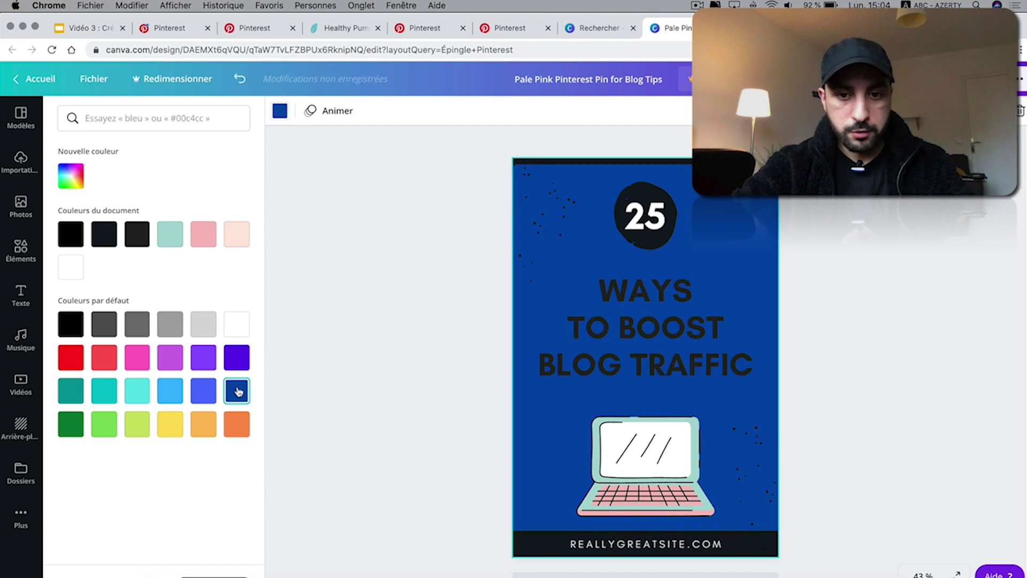
{"action": "left_click", "coordinate": [204, 393]}
- Set the "WAYS TO BOOST BLOG TRAFFIC" heading's text colour to white
{"action": "left_click", "coordinate": [744, 312]}
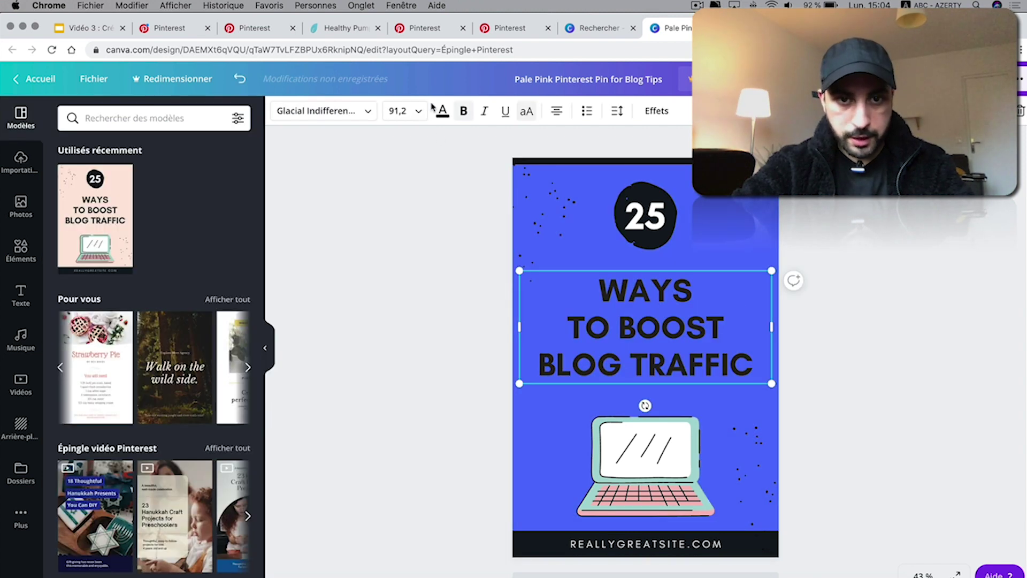
{"action": "left_click", "coordinate": [442, 111]}
{"action": "left_click", "coordinate": [71, 267]}
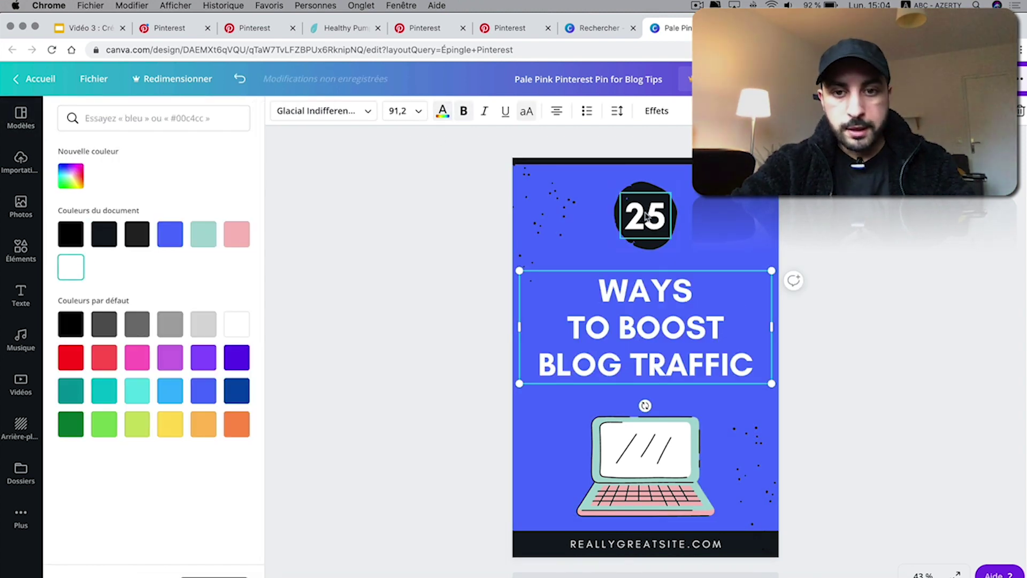
- Replace the placeholder web address in the pin's footer bar with the creator's own .FR website address
{"action": "left_click", "coordinate": [682, 469]}
{"action": "left_click", "coordinate": [715, 545]}
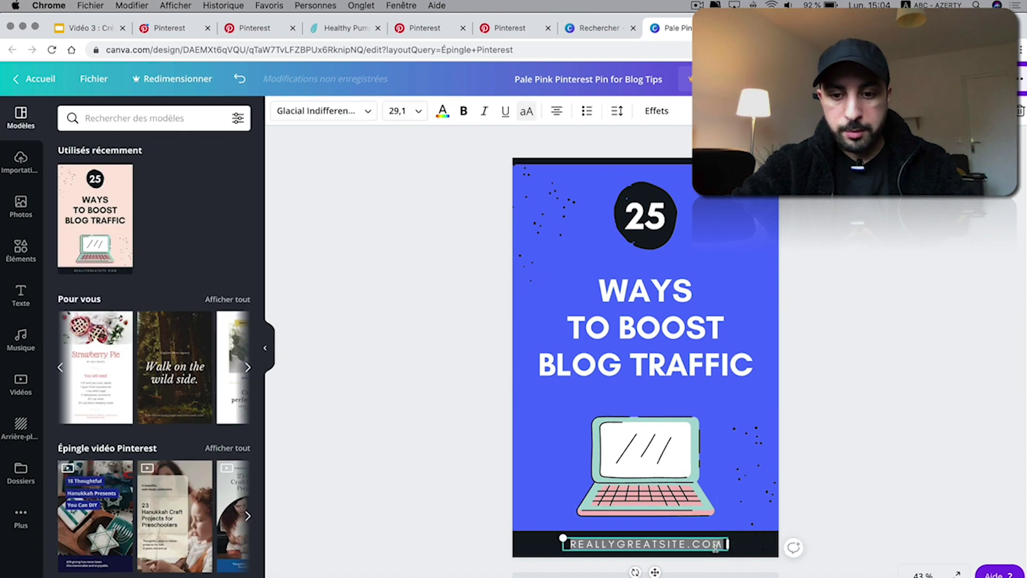
{"action": "type", "text": "ADAN"}
{"action": "key", "text": "BackSpace"}
{"action": "key", "text": "BackSpace"}
{"action": "type", "text": "AM RZK.FR"}
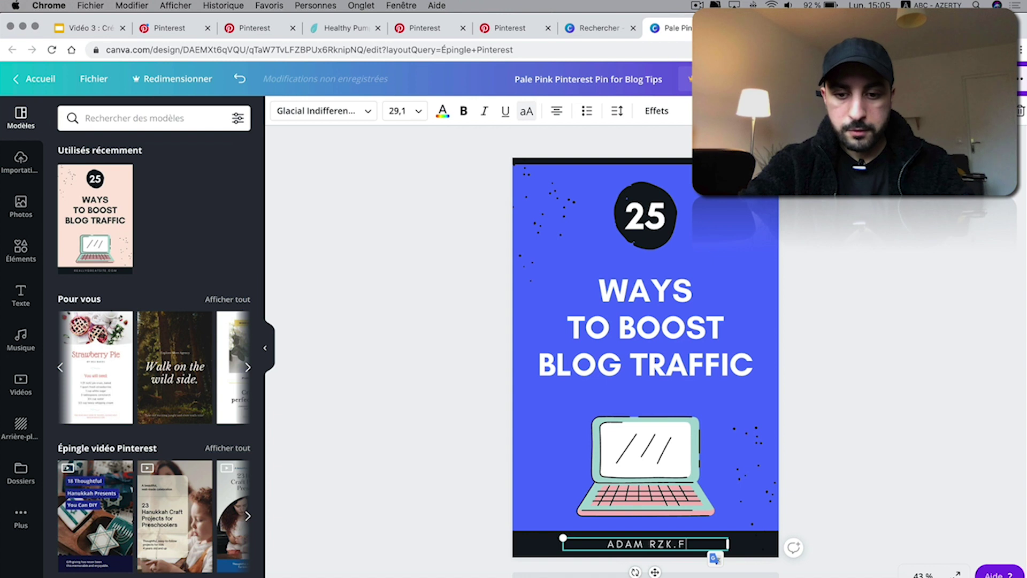
{"action": "left_click", "coordinate": [644, 544]}
{"action": "key", "text": "BackSpace"}
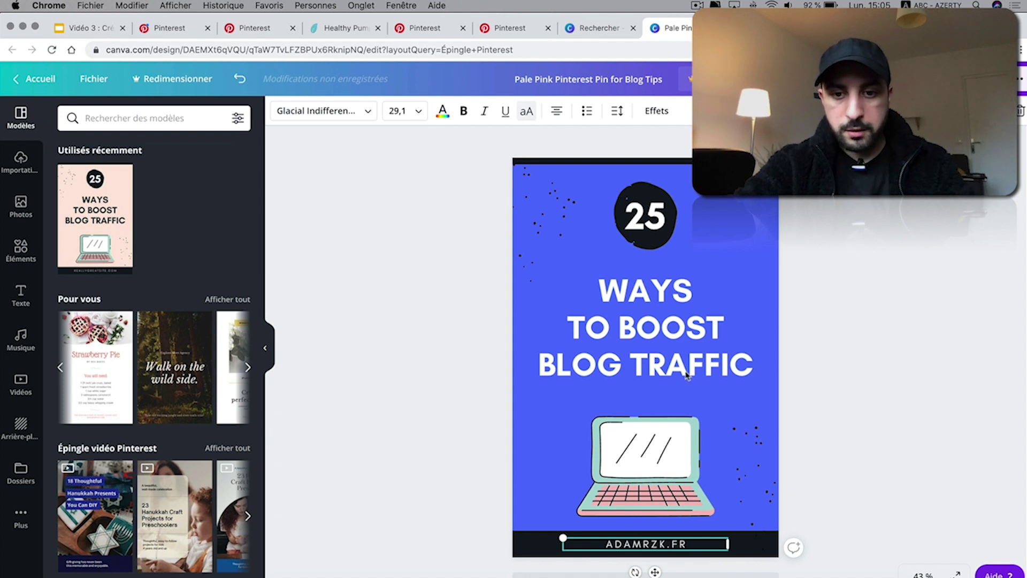
- Replace the pin's heading text with "VIVRE DE SON BLOG EN 2021"
{"action": "key", "text": "super+a"}
{"action": "double_click", "coordinate": [658, 297]}
{"action": "key", "text": "super+a"}
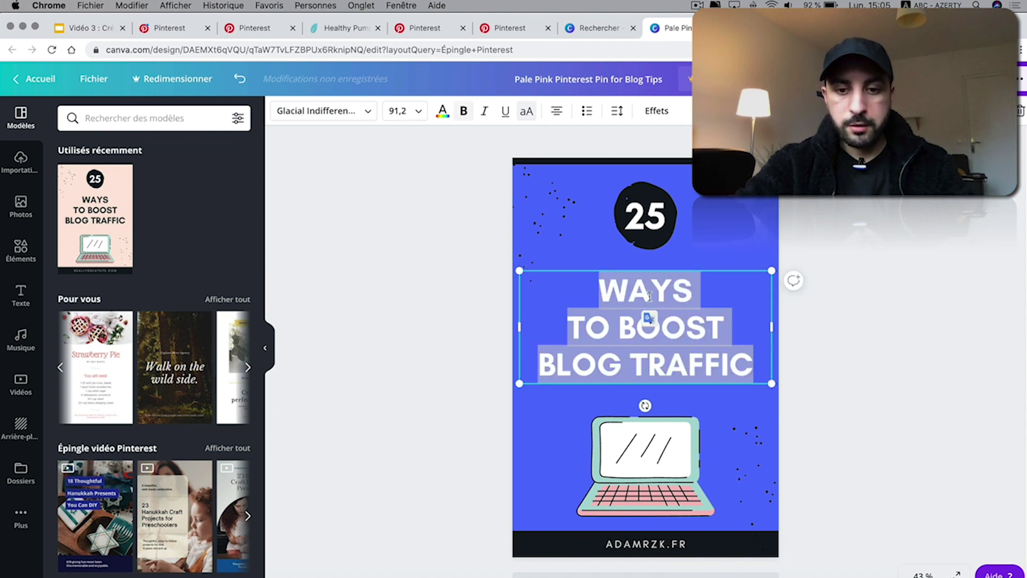
{"action": "type", "text": "VIVER"}
{"action": "key", "text": "BackSpace"}
{"action": "key", "text": "BackSpace"}
{"action": "type", "text": "RE DE"}
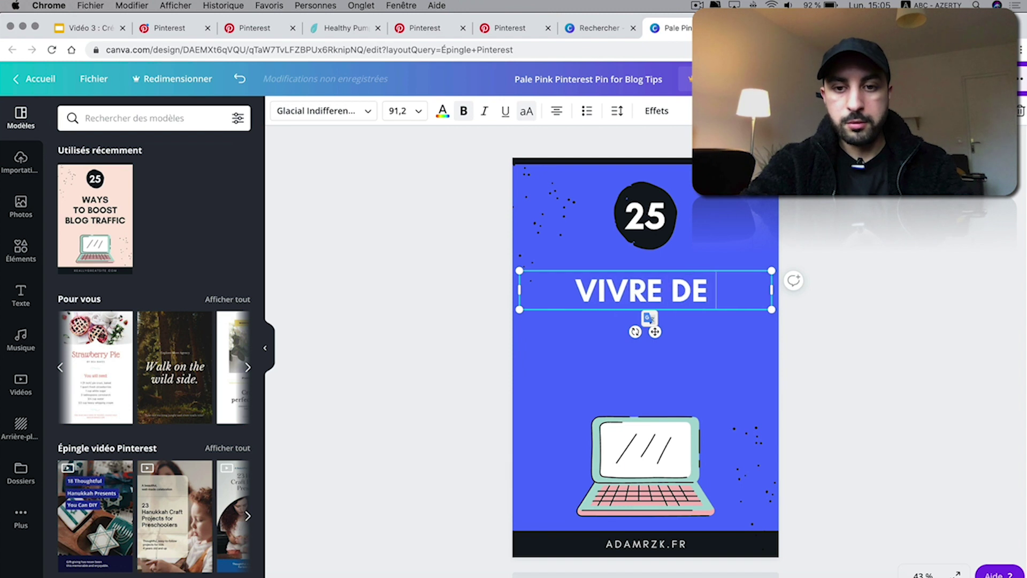
{"action": "type", "text": " SON BLOG EN 2021"}
- Replace the number in the black circle above the heading with ":)"
{"action": "left_click", "coordinate": [641, 218]}
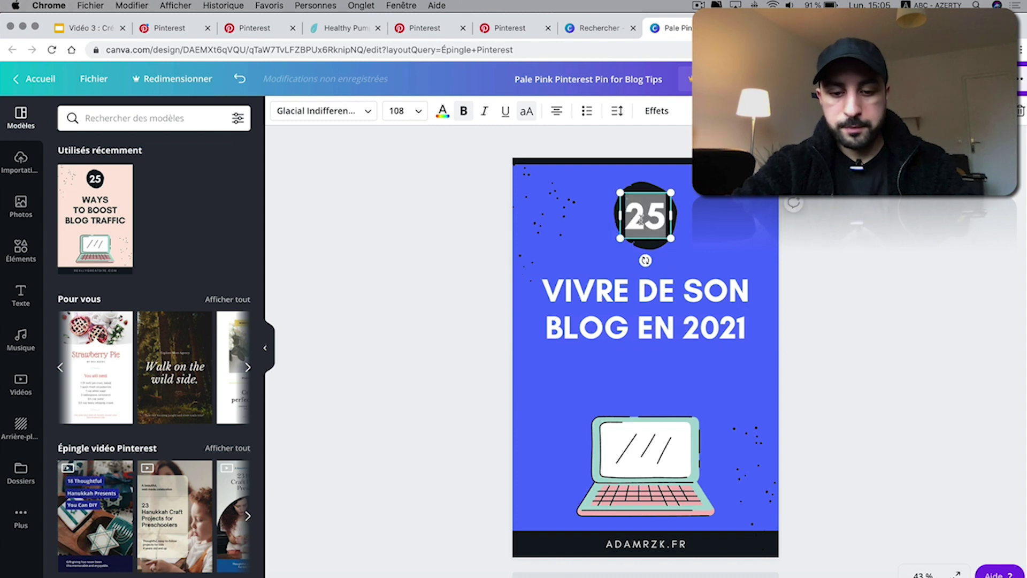
{"action": "type", "text": ":)"}
{"action": "left_click", "coordinate": [833, 216]}
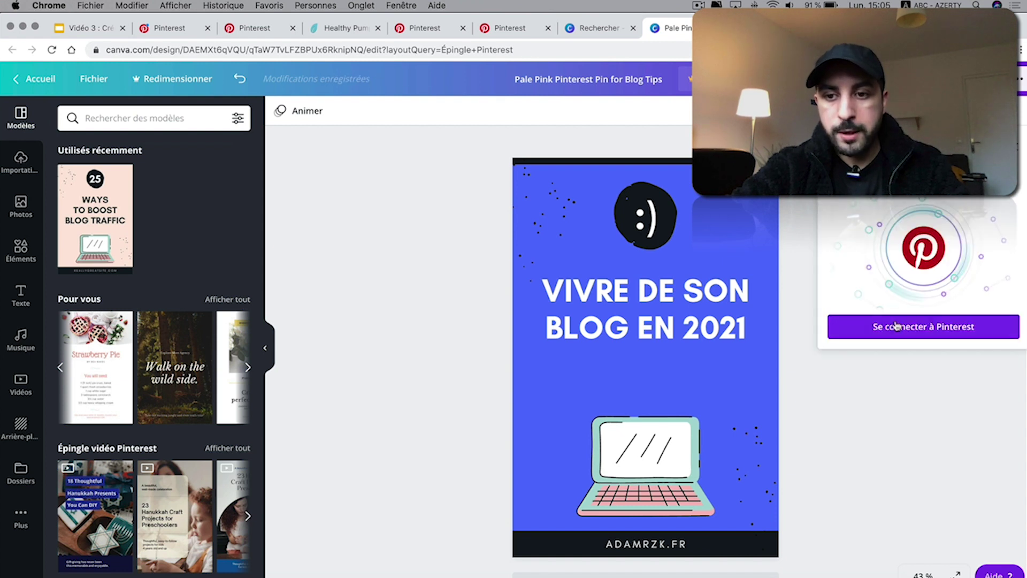
- Try connecting Canva to Pinterest, and download the finished pin design to the computer
{"action": "left_click", "coordinate": [894, 328]}
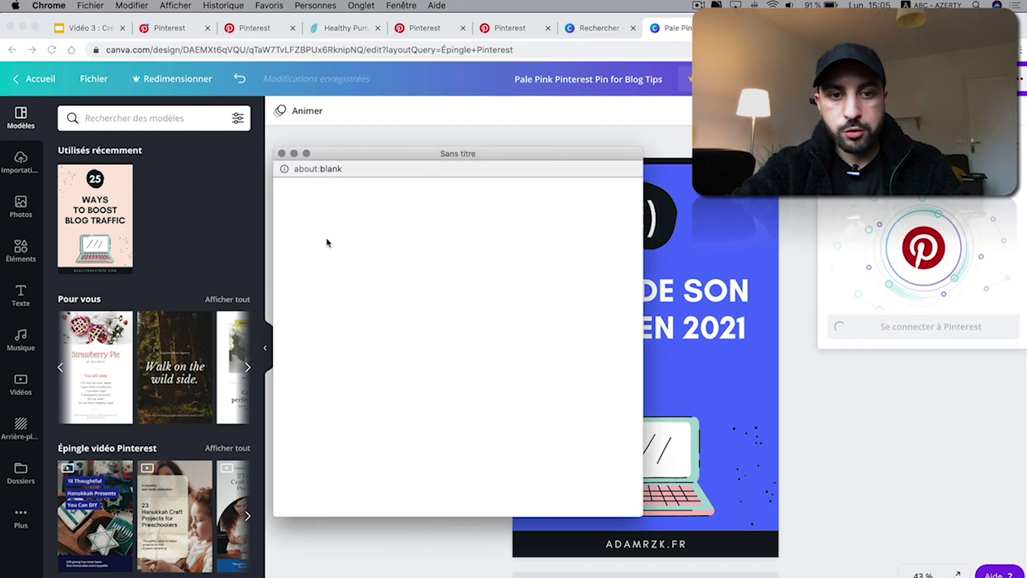
{"action": "left_click", "coordinate": [467, 448]}
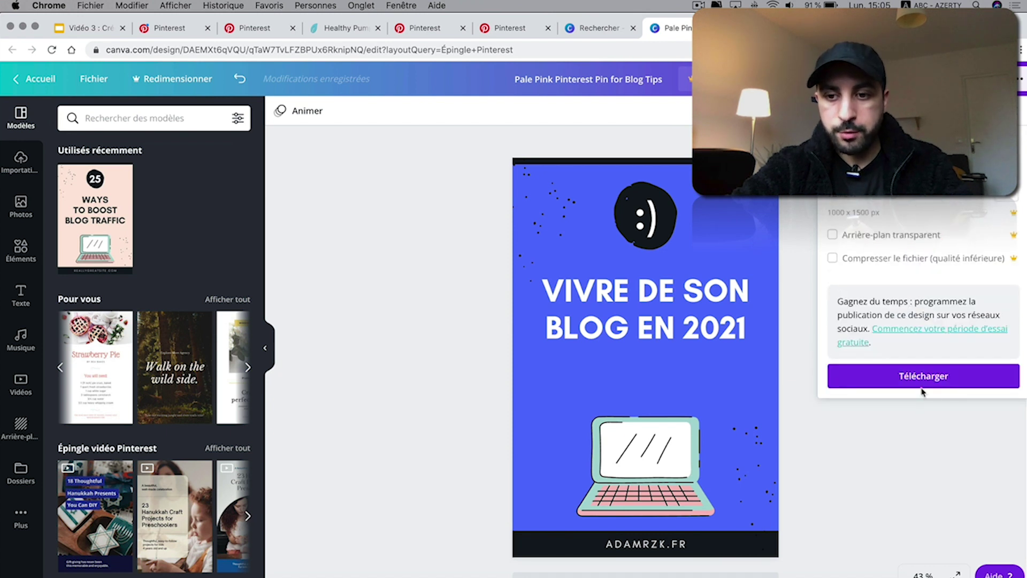
{"action": "left_click", "coordinate": [924, 377]}
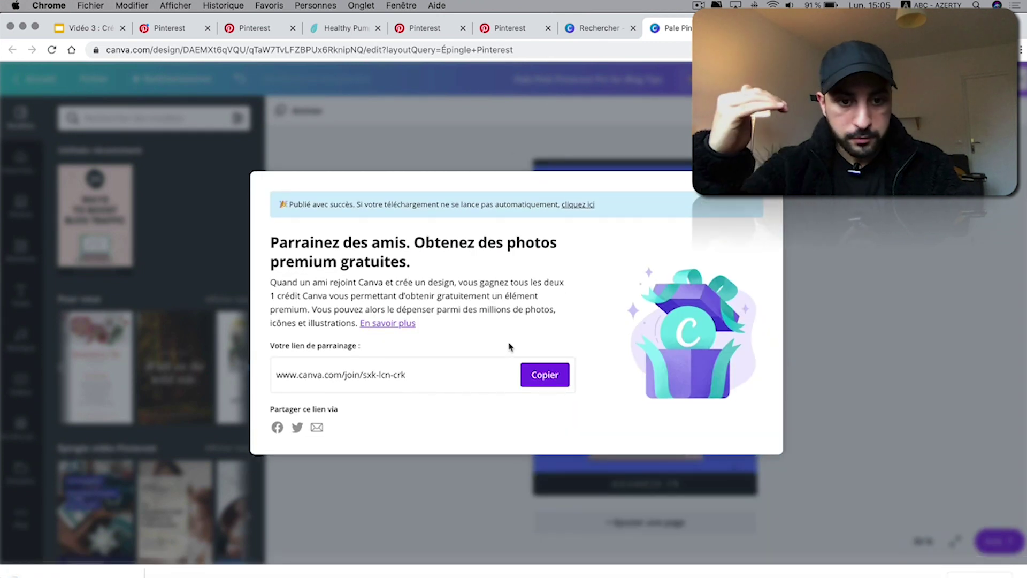
- Switch back to Pinterest and return from the "DIY Grow Your Own Plants" pin to the "Jardin potager" search results
{"action": "left_click", "coordinate": [420, 29]}
{"action": "left_click", "coordinate": [1018, 77]}
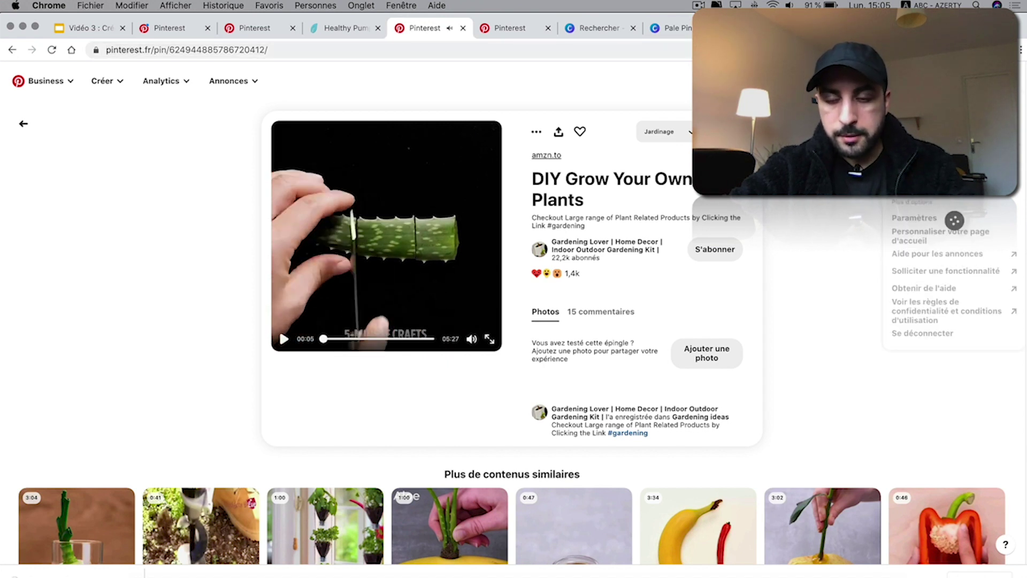
{"action": "left_click", "coordinate": [23, 124]}
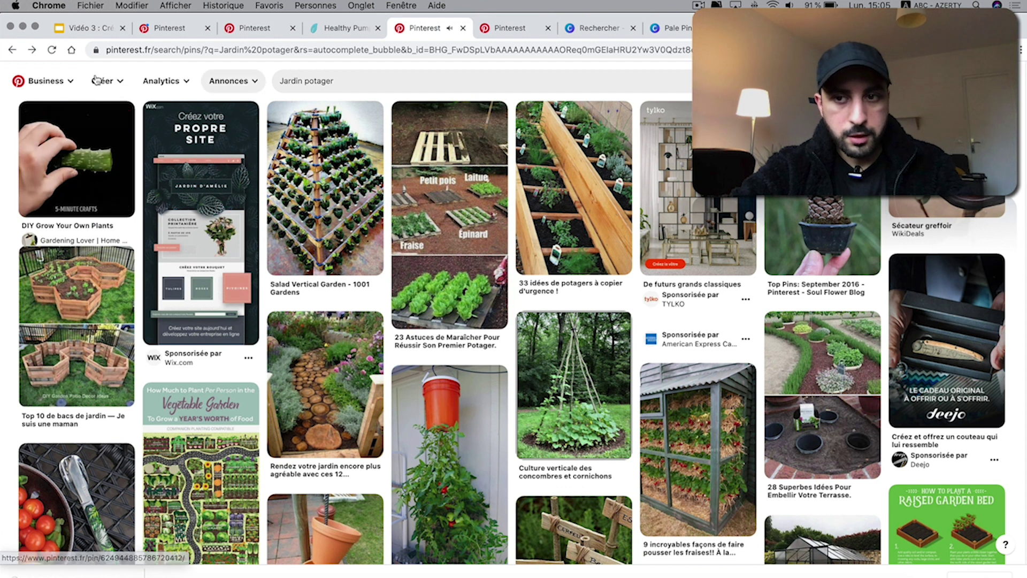
- Open the Business Hub and start creating a new pin
{"action": "left_click", "coordinate": [63, 80]}
{"action": "left_click", "coordinate": [63, 109]}
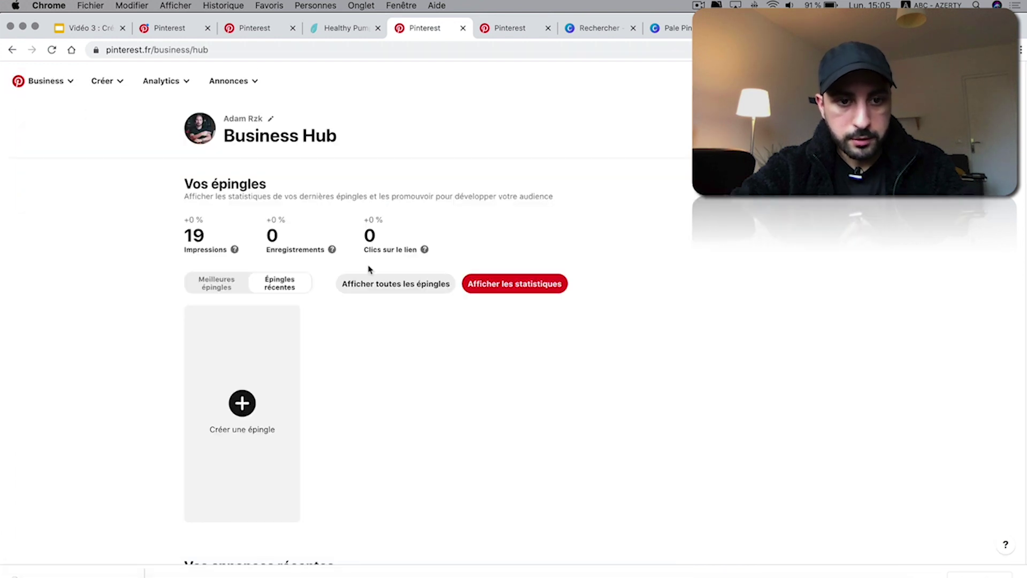
{"action": "scroll", "coordinate": [374, 374], "scroll_direction": "down", "scroll_amount": 3}
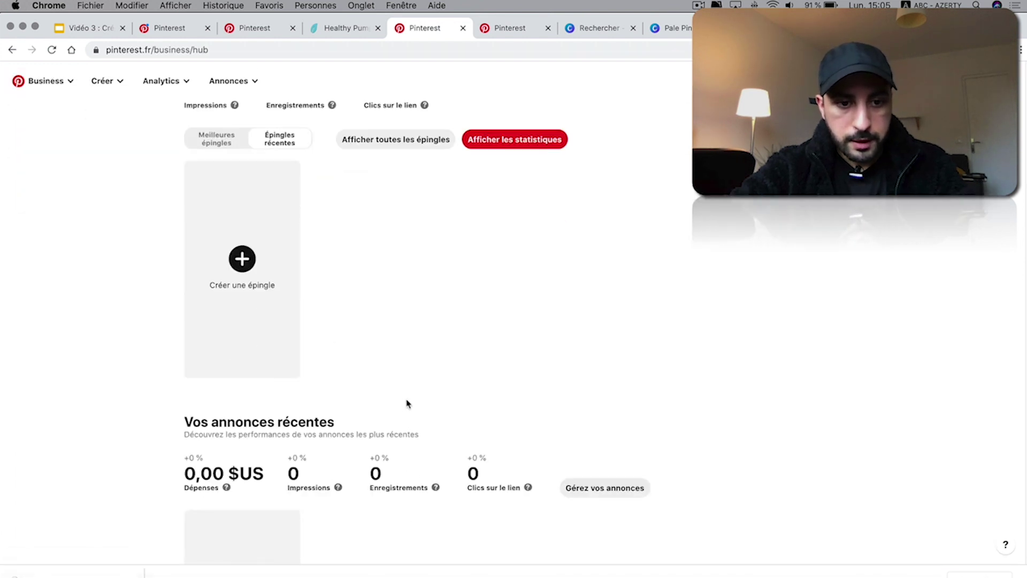
{"action": "left_click", "coordinate": [241, 260]}
- Title the new pin "Créer un blog rentable en 2021"
{"action": "left_click", "coordinate": [631, 198]}
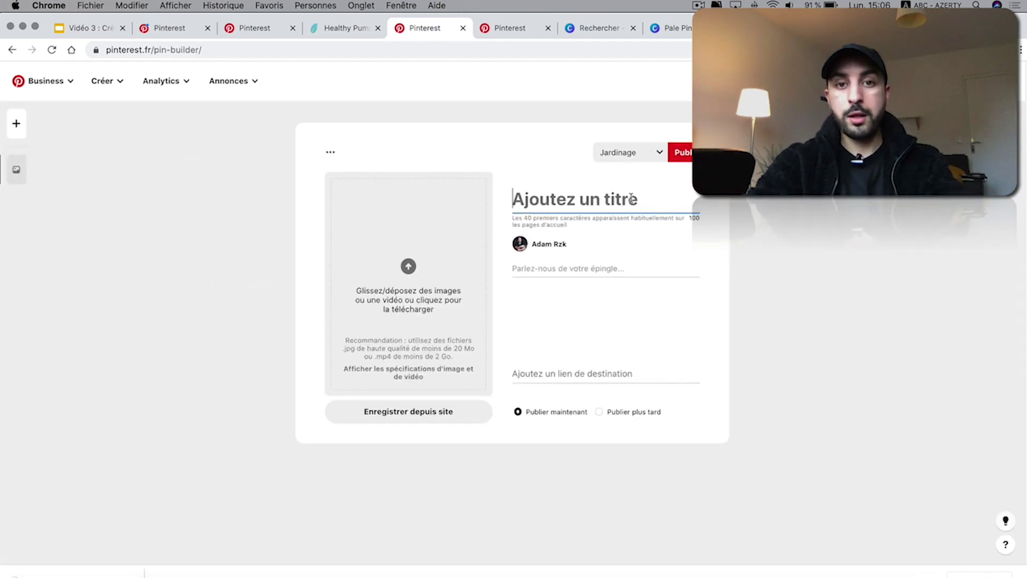
{"action": "type", "text": "Créer "}
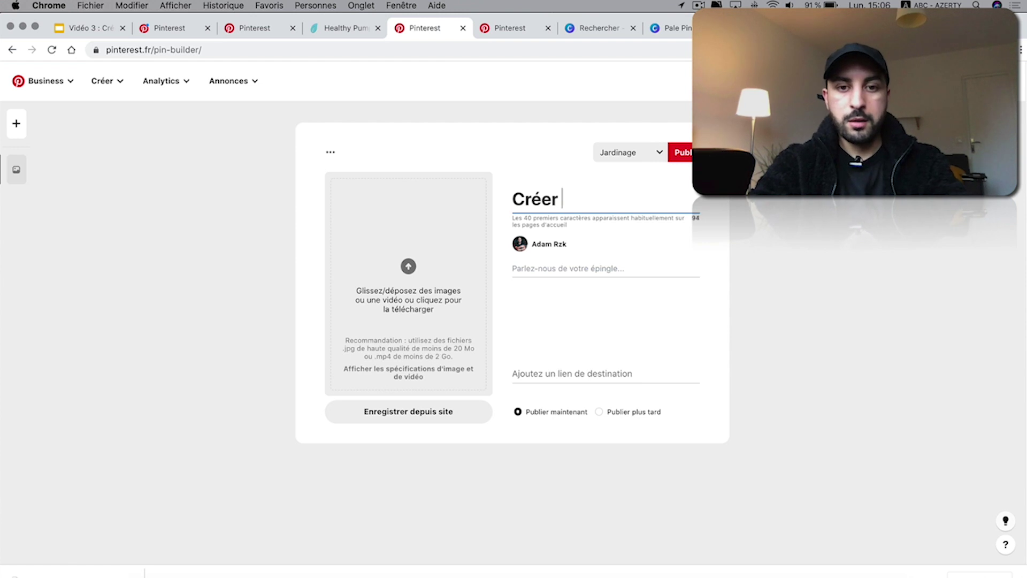
{"action": "type", "text": "un blog rentable n"}
{"action": "key", "text": "BackSpace"}
{"action": "key", "text": "BackSpace"}
{"action": "type", "text": "en 2021"}
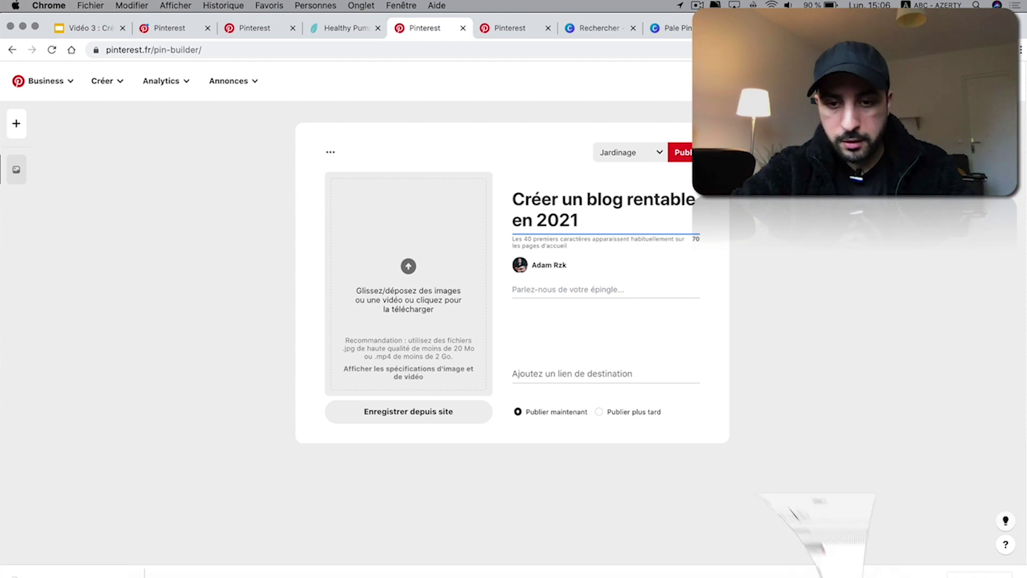
- Copy the keyword line starting "créer un blog, blog, blog qui rapporte" from the TextEdit notes into the pin's description
{"action": "key", "text": "super+Tab"}
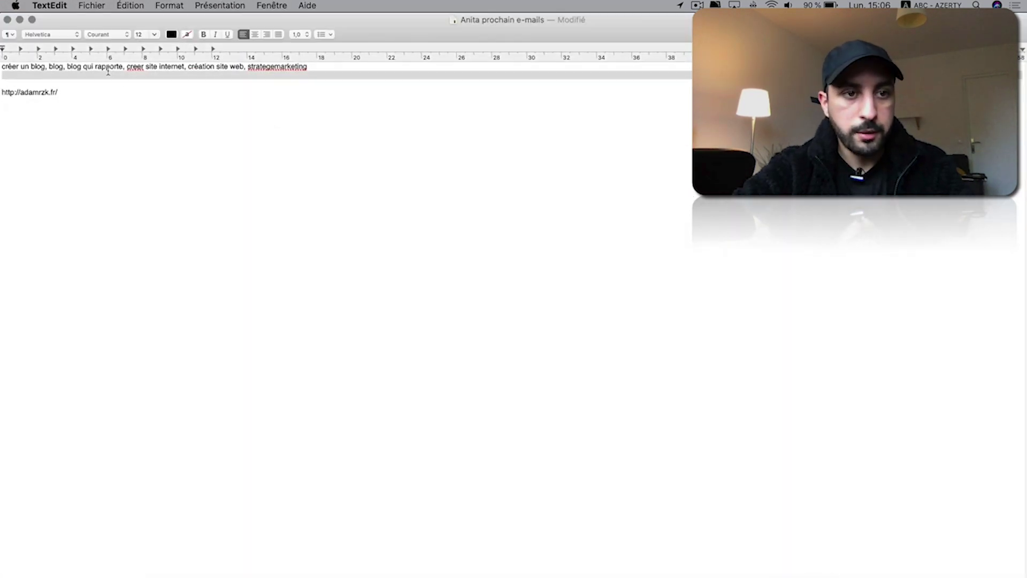
{"action": "triple_click", "coordinate": [100, 67]}
{"action": "key", "text": "super+c"}
{"action": "left_click_drag", "start_coordinate": [163, 14], "coordinate": [175, 242]}
{"action": "left_click", "coordinate": [520, 195]}
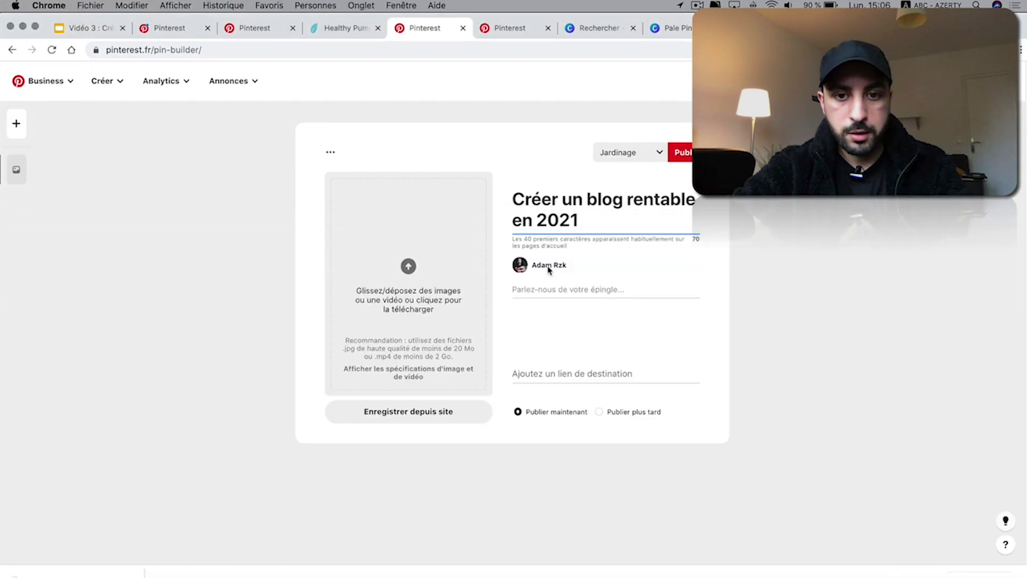
{"action": "left_click", "coordinate": [536, 289]}
{"action": "key", "text": "super+v"}
{"action": "key", "text": "BackSpace"}
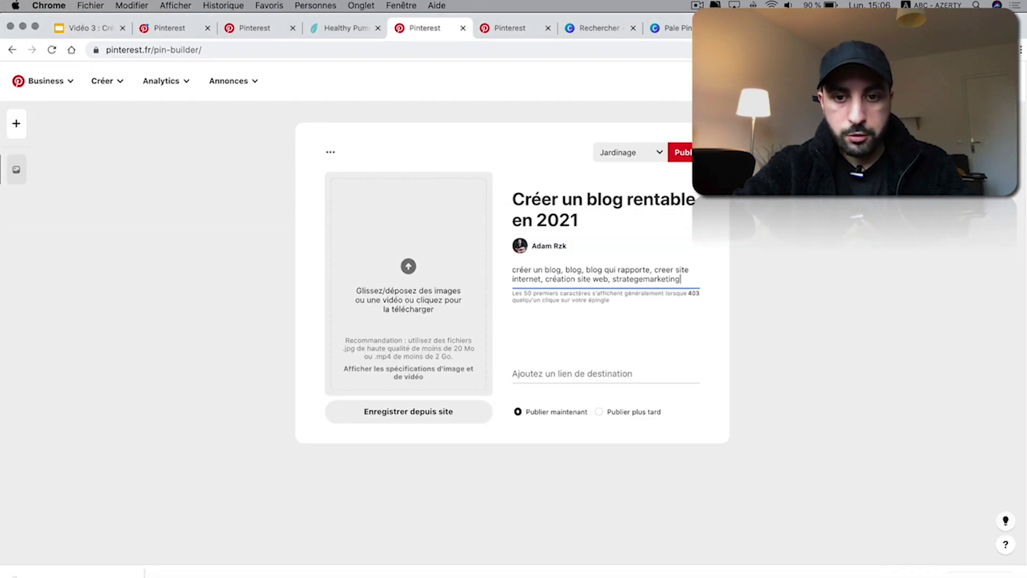
- Copy the blog's web address from the TextEdit notes and paste it as the pin's destination link
{"action": "left_click", "coordinate": [562, 371]}
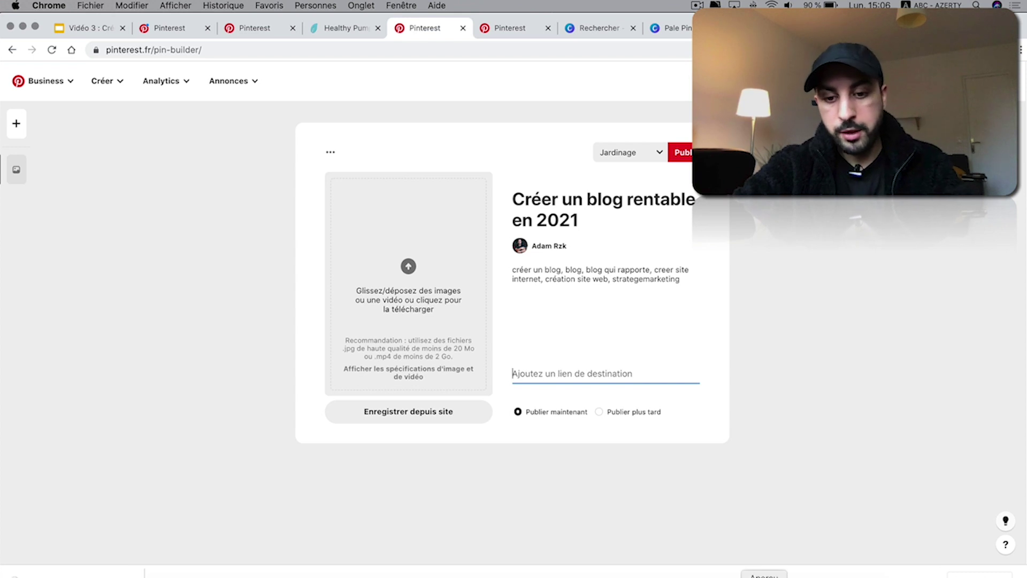
{"action": "left_click", "coordinate": [607, 572]}
{"action": "triple_click", "coordinate": [29, 322]}
{"action": "key", "text": "super+c"}
{"action": "left_click", "coordinate": [129, 231]}
{"action": "key", "text": "super+v"}
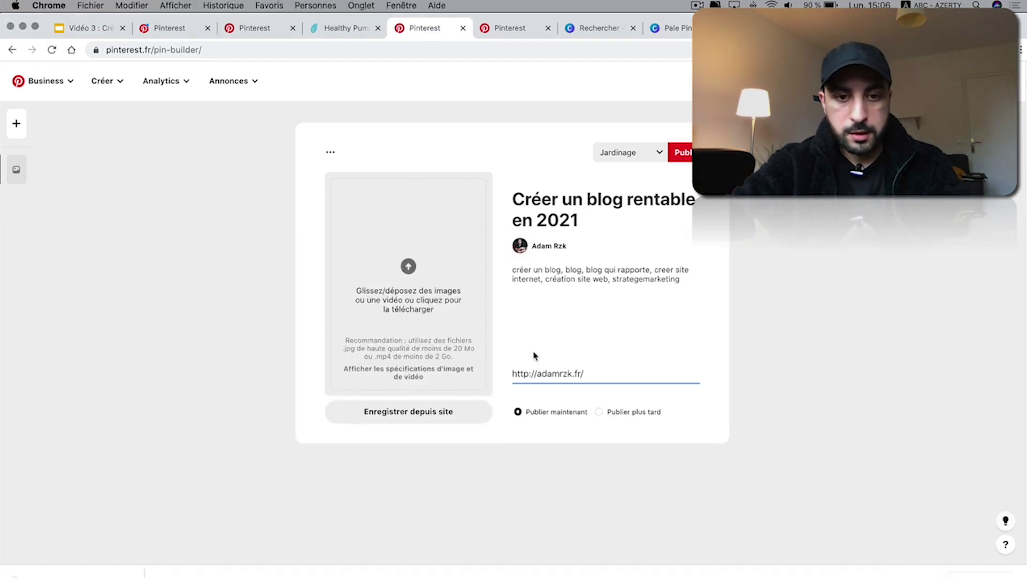
- Upload the downloaded "Pale Pink Pinteres…Tips.png" design from the Téléchargements folder as the pin's image
{"action": "left_click", "coordinate": [402, 269]}
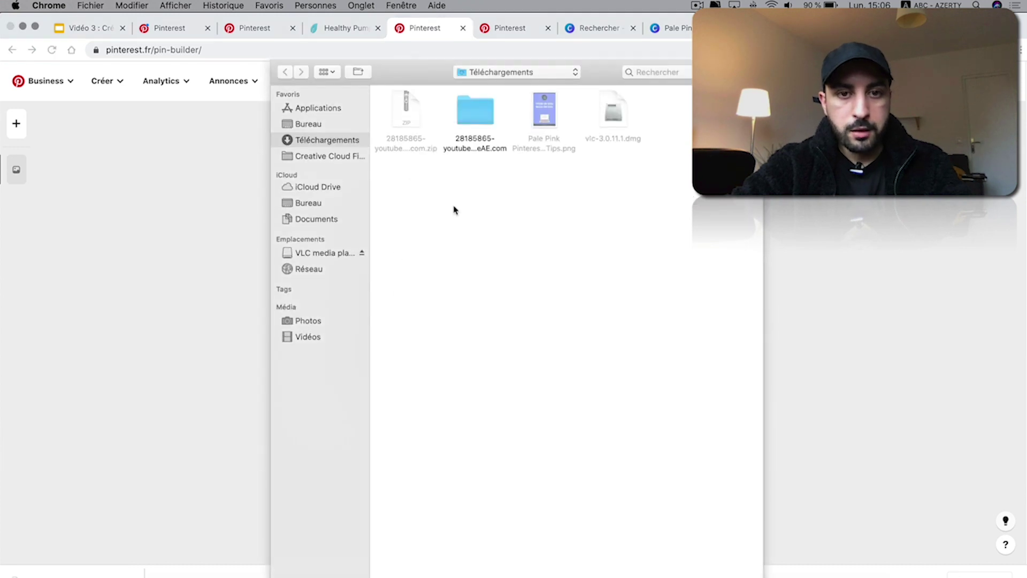
{"action": "double_click", "coordinate": [542, 113]}
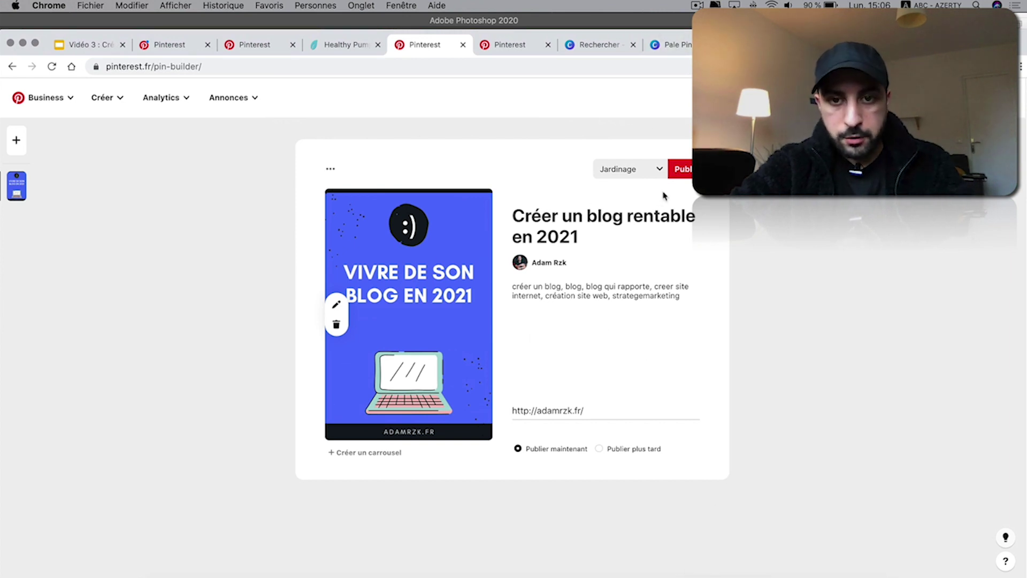
{"action": "left_click", "coordinate": [647, 171]}
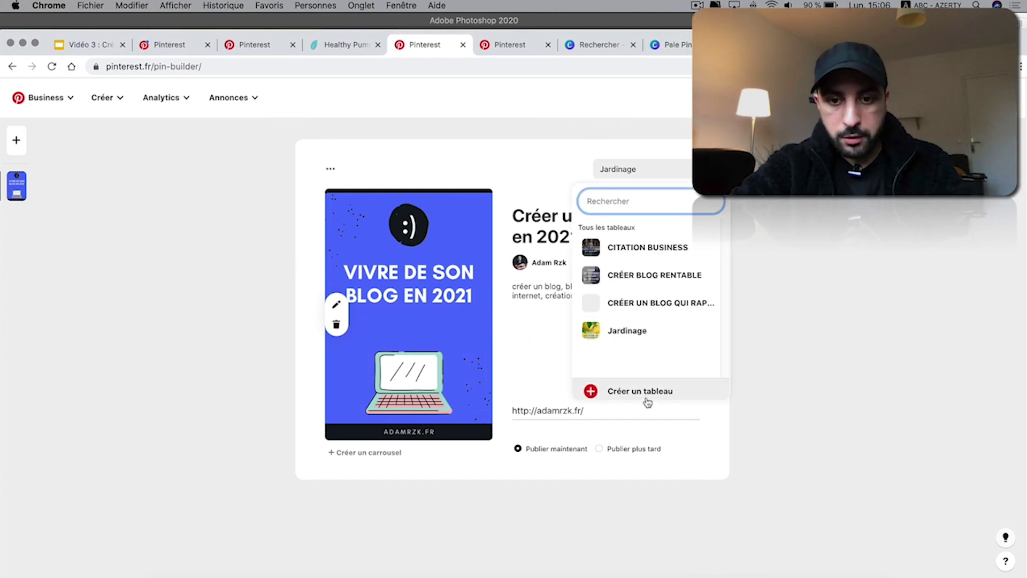
{"action": "mouse_move", "coordinate": [663, 313]}
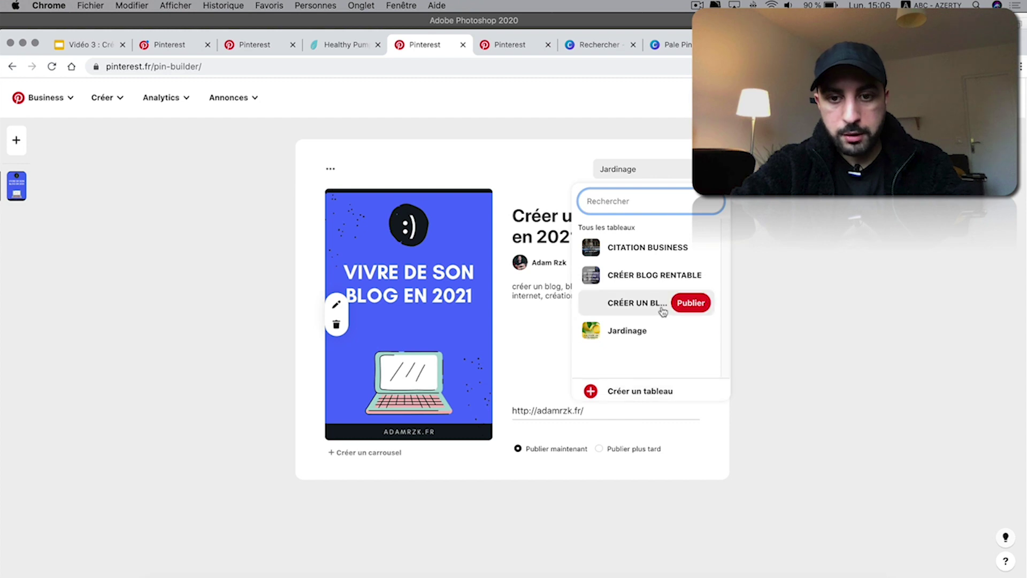
{"action": "left_click", "coordinate": [637, 396]}
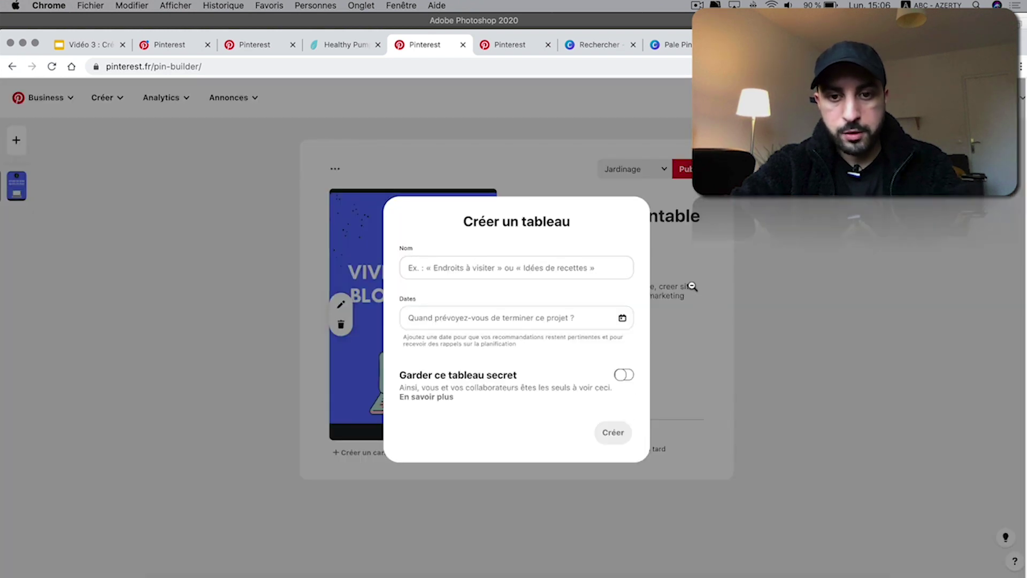
{"action": "left_click", "coordinate": [691, 286]}
- Assign the pin to the board "CRÉER UN BLOG QUI RAPPORTE" and publish it
{"action": "left_click", "coordinate": [655, 168]}
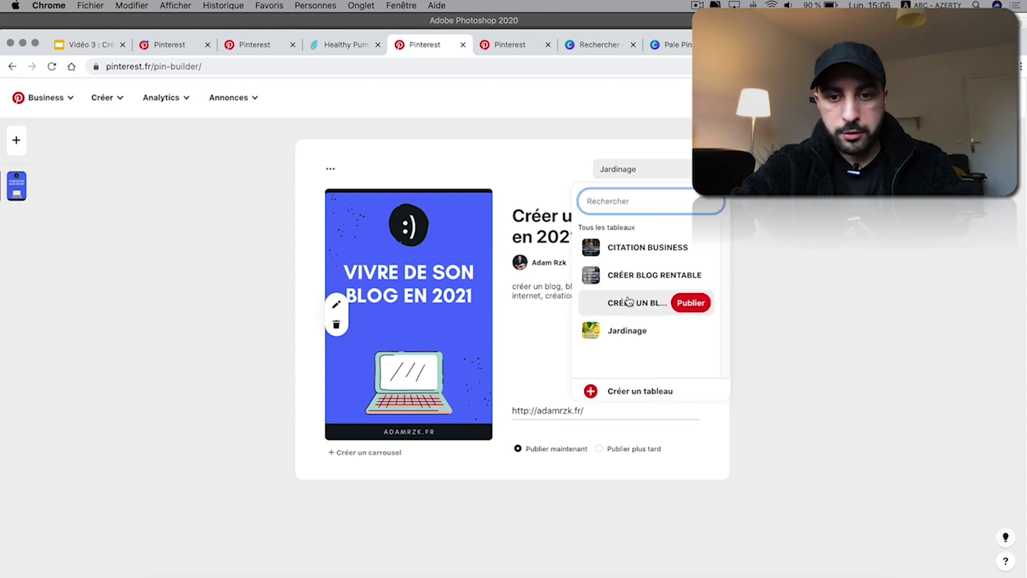
{"action": "left_click", "coordinate": [628, 301]}
{"action": "left_click", "coordinate": [685, 178]}
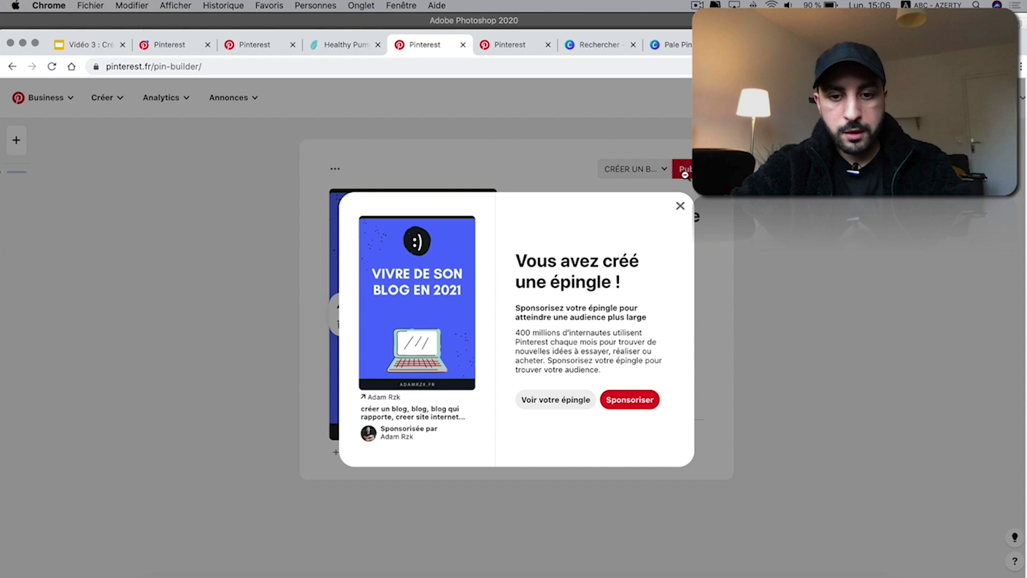
- View the published pin, follow its image link to check the destination website, and return to the pin
{"action": "left_click", "coordinate": [591, 397]}
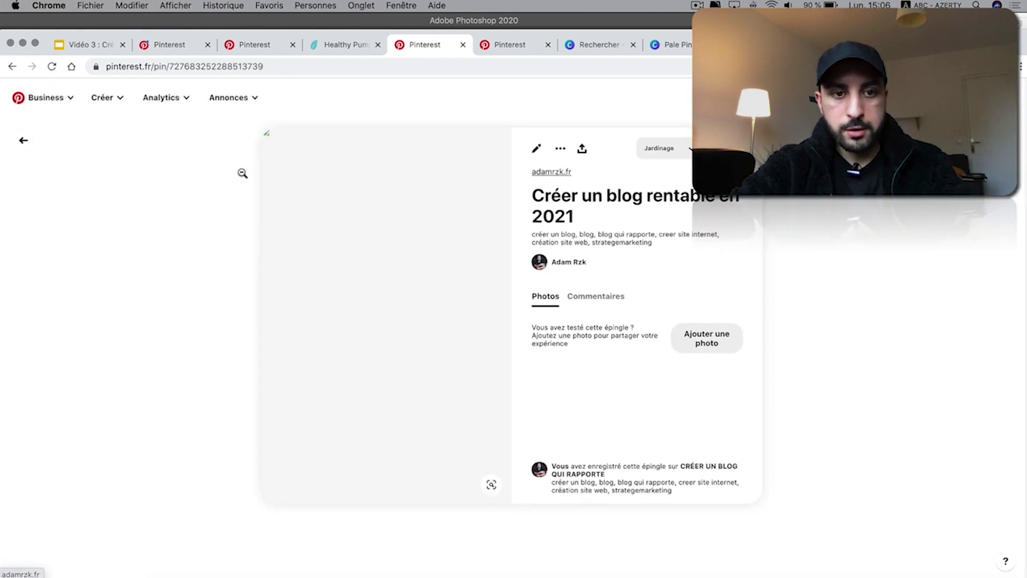
{"action": "left_click", "coordinate": [362, 230]}
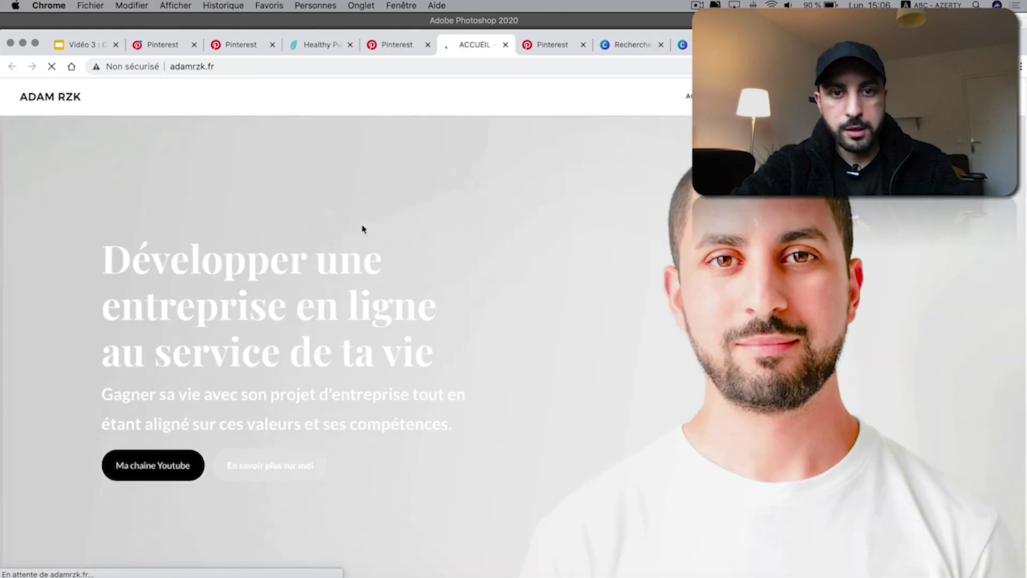
{"action": "left_click", "coordinate": [407, 47]}
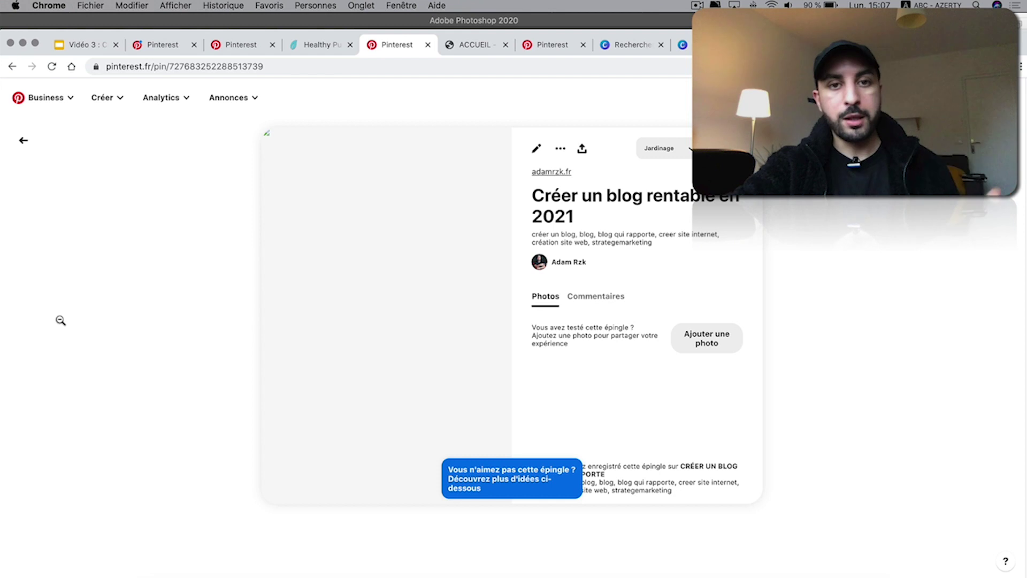
- Leave the published pin and go back to the "citation entrepreneur" search results in the other Pinterest tab
{"action": "left_click", "coordinate": [22, 140]}
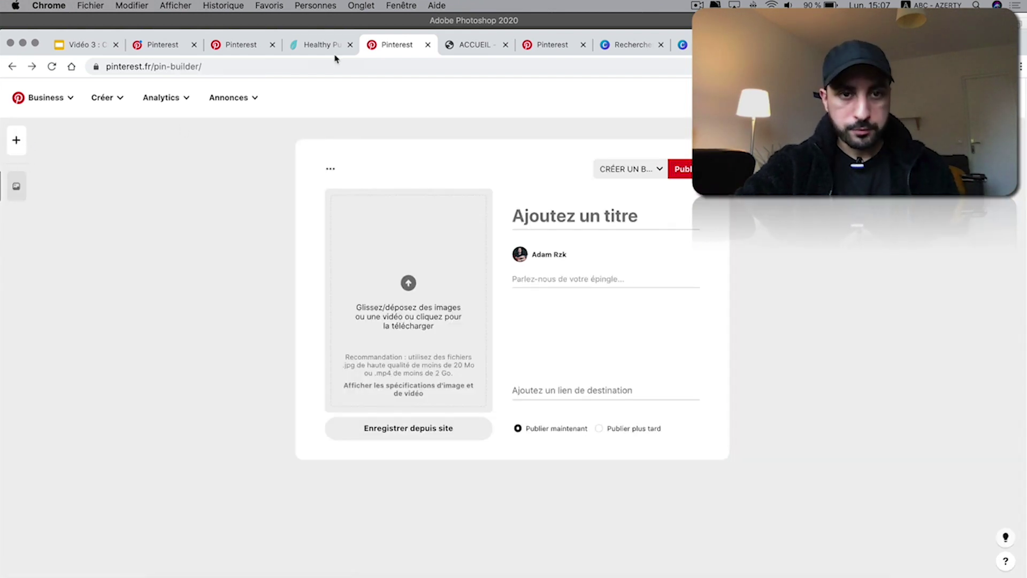
{"action": "left_click", "coordinate": [535, 44]}
{"action": "left_click", "coordinate": [23, 140]}
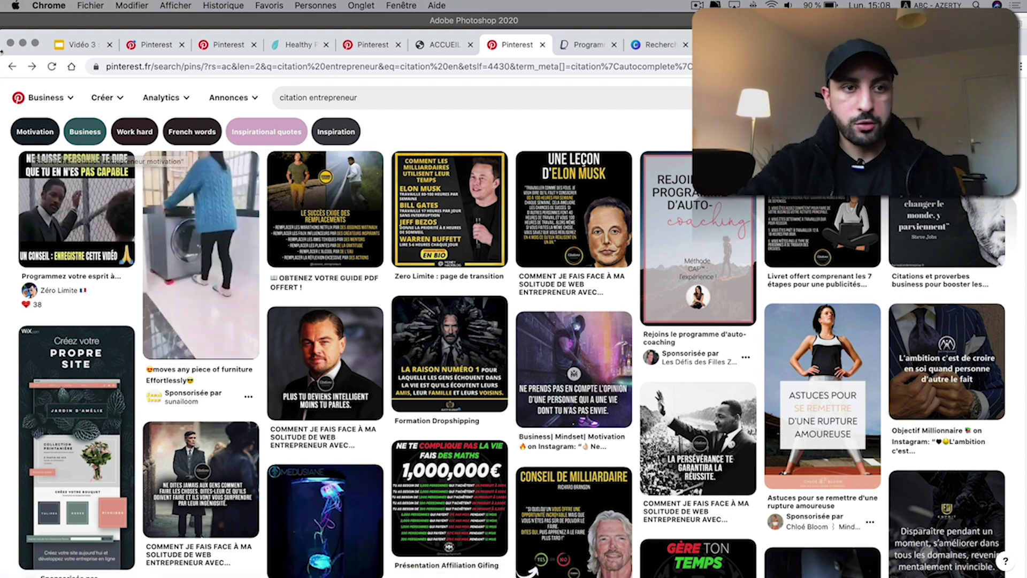
- Switch to the Google Slides presentation and start presenting from slide 2, "Les résultats du système que je vais vous partager"
{"action": "left_click", "coordinate": [75, 44]}
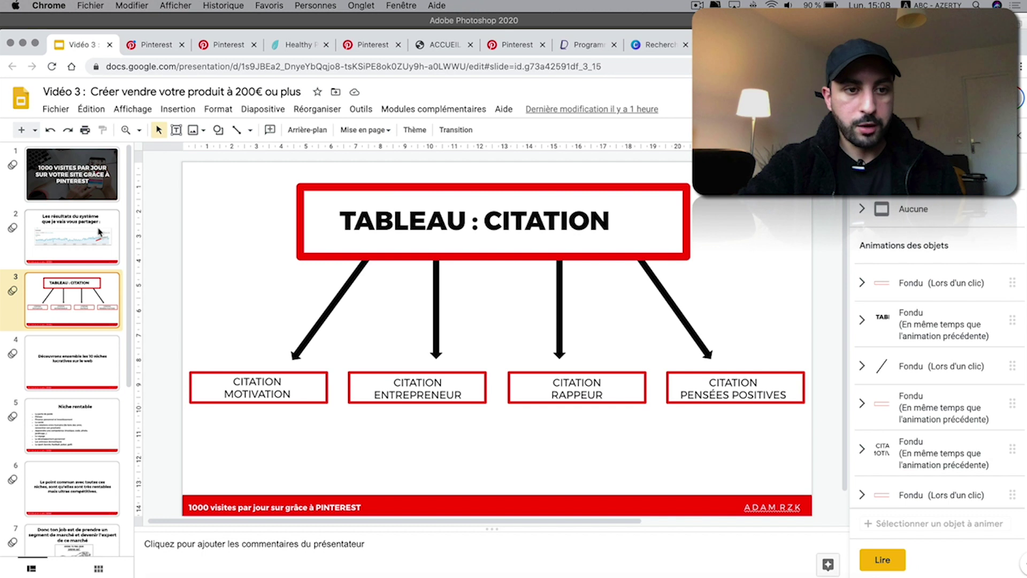
{"action": "left_click", "coordinate": [99, 231]}
{"action": "key", "text": "super+Return"}
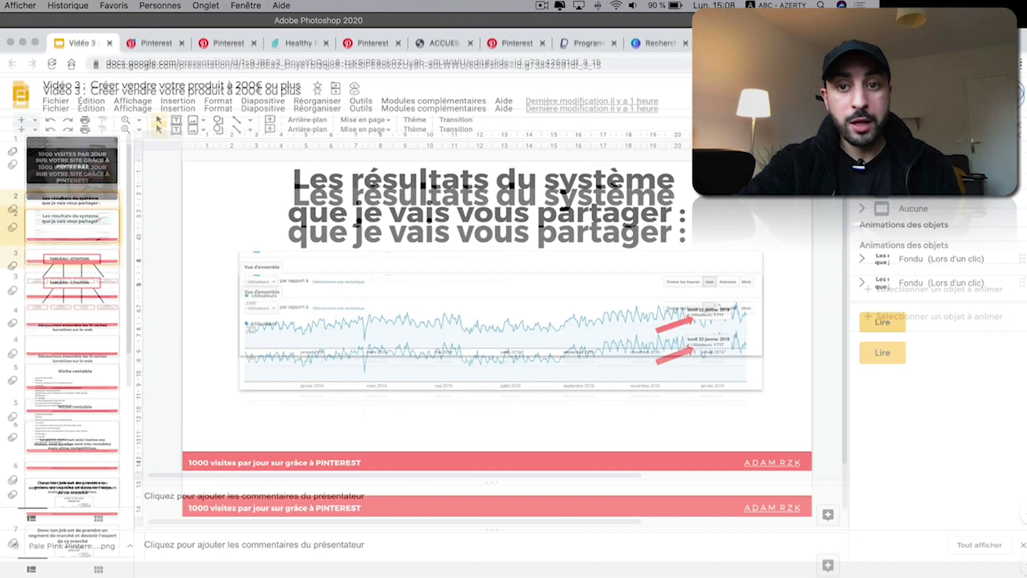